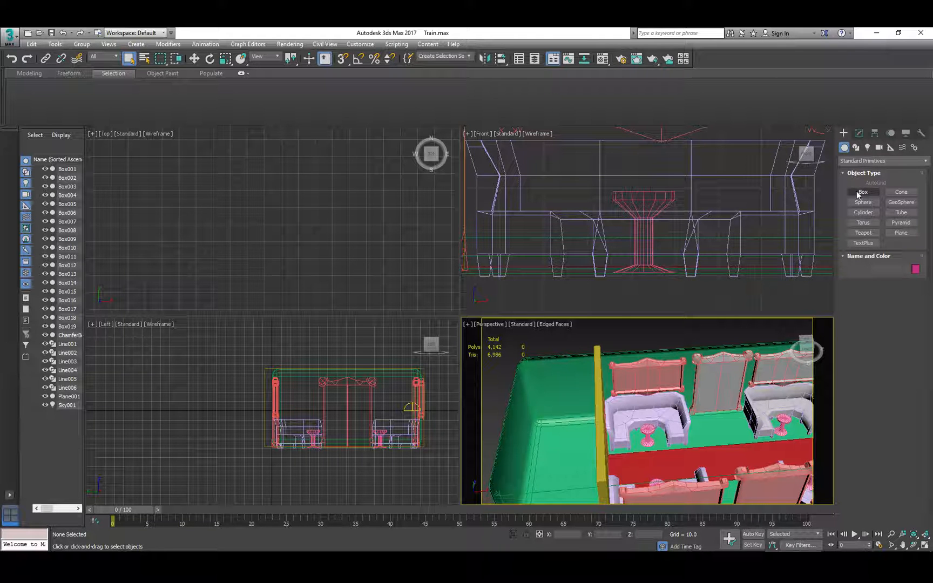
- Create a thin upright box about 21.5 long, 6.3 wide and 2.1 high above the door in the Left view
{"action": "left_click", "coordinate": [862, 192]}
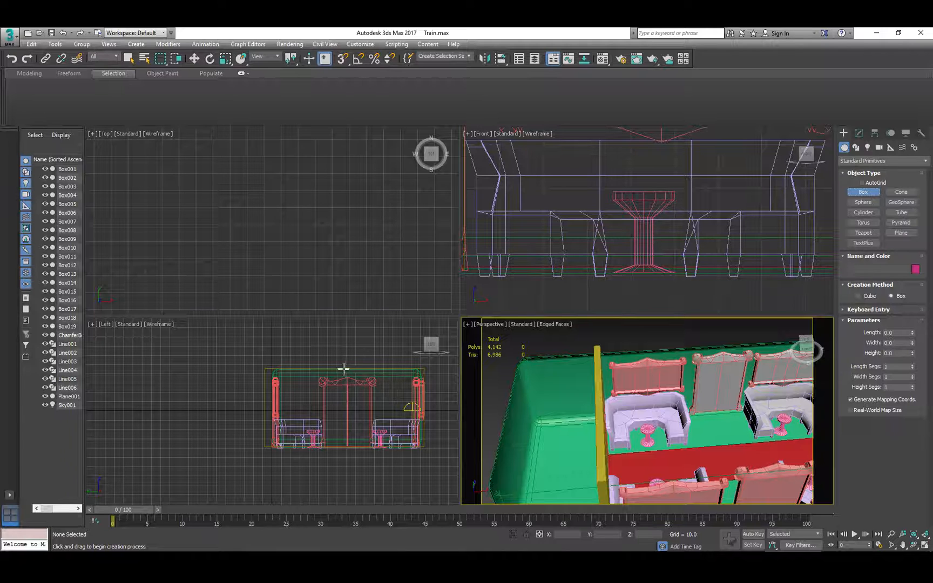
{"action": "left_click_drag", "start_coordinate": [344, 369], "coordinate": [349, 387]}
{"action": "left_click", "coordinate": [349, 388]}
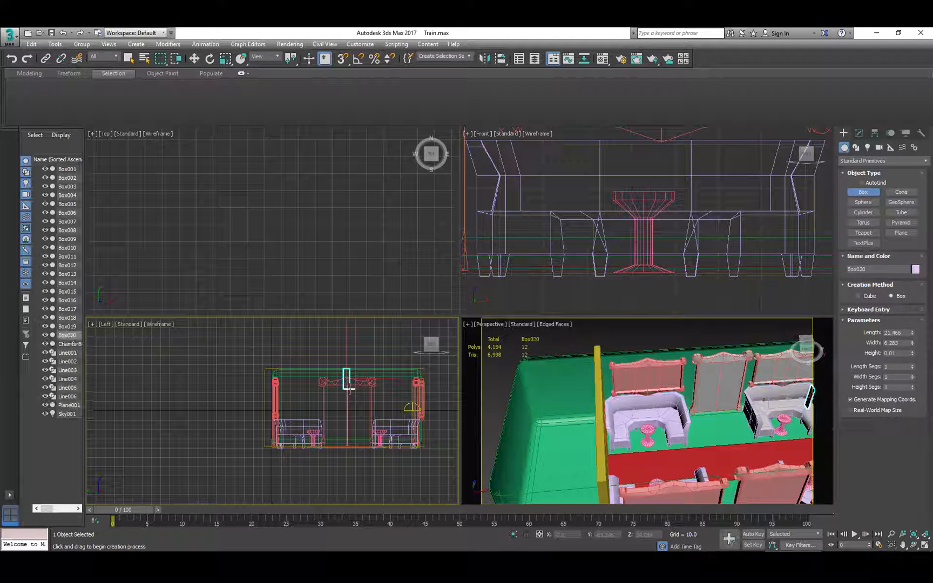
{"action": "left_click", "coordinate": [350, 387]}
{"action": "scroll", "coordinate": [745, 431], "scroll_direction": "down", "scroll_amount": 1}
{"action": "middle_click_drag", "start_coordinate": [729, 425], "coordinate": [608, 435]}
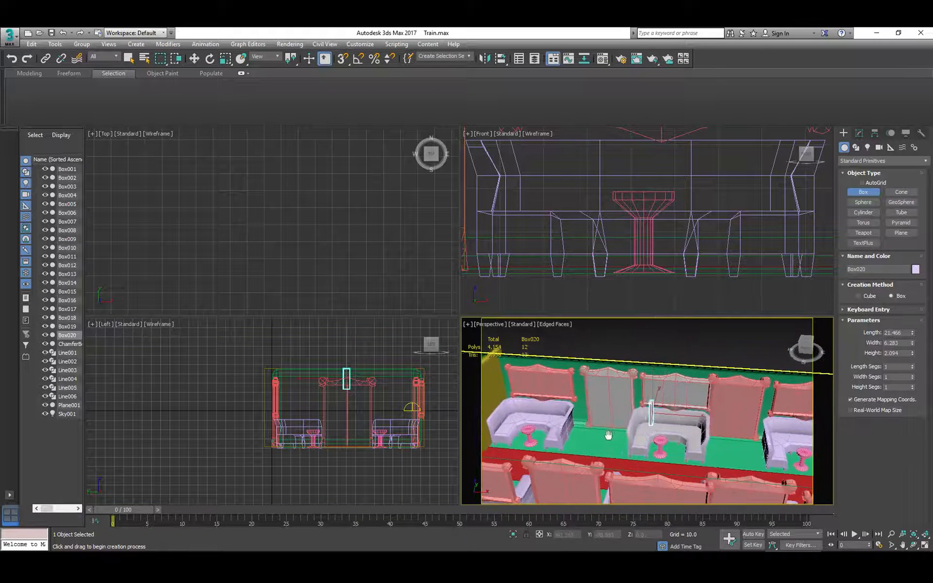
{"action": "scroll", "coordinate": [594, 422], "scroll_direction": "up", "scroll_amount": 5}
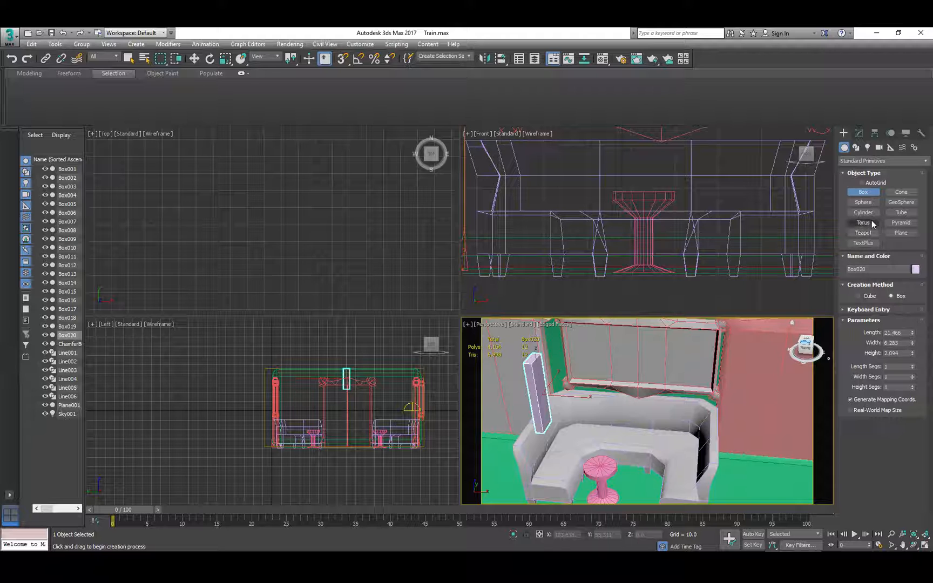
- Set the new box's width segments to 2 and convert it to an Editable Poly
{"action": "left_click", "coordinate": [859, 133]}
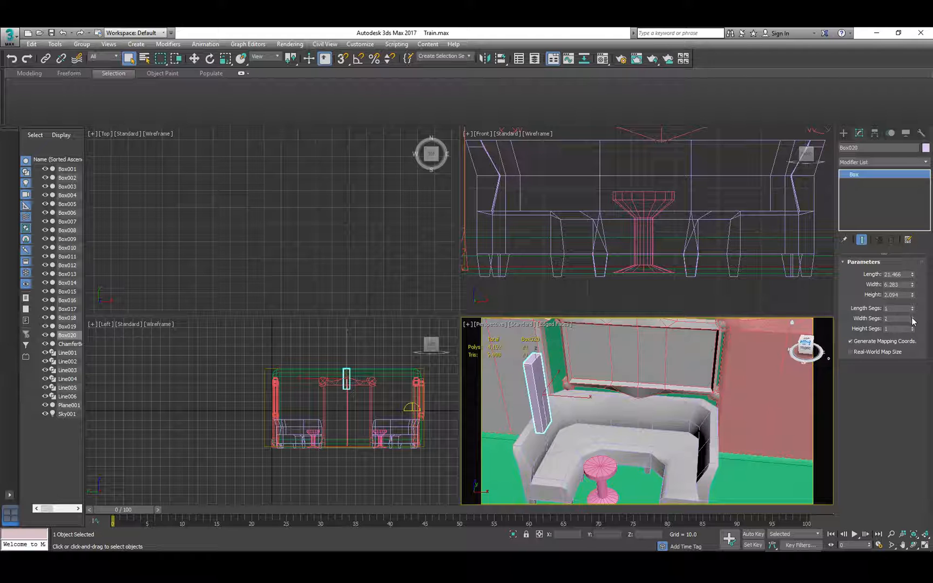
{"action": "right_click", "coordinate": [856, 176]}
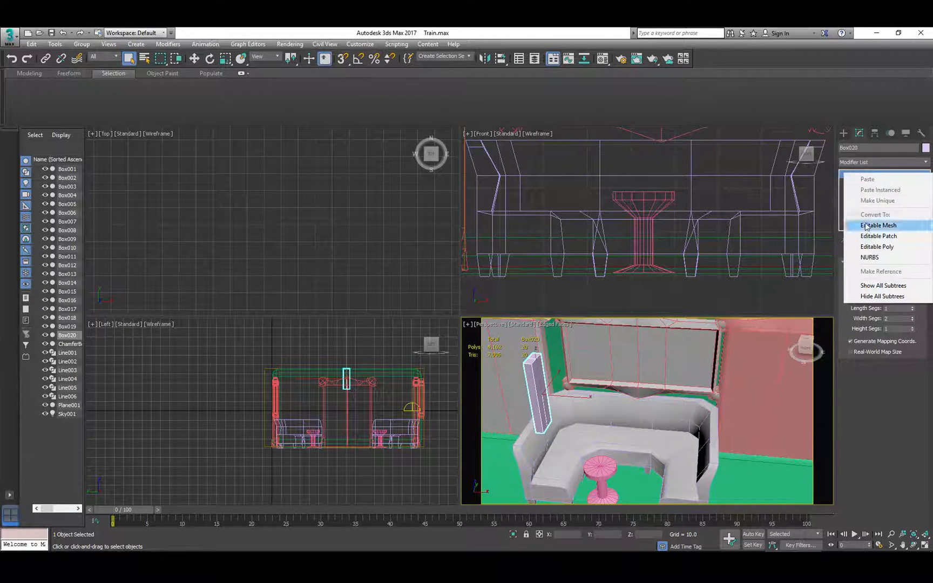
{"action": "left_click", "coordinate": [867, 246]}
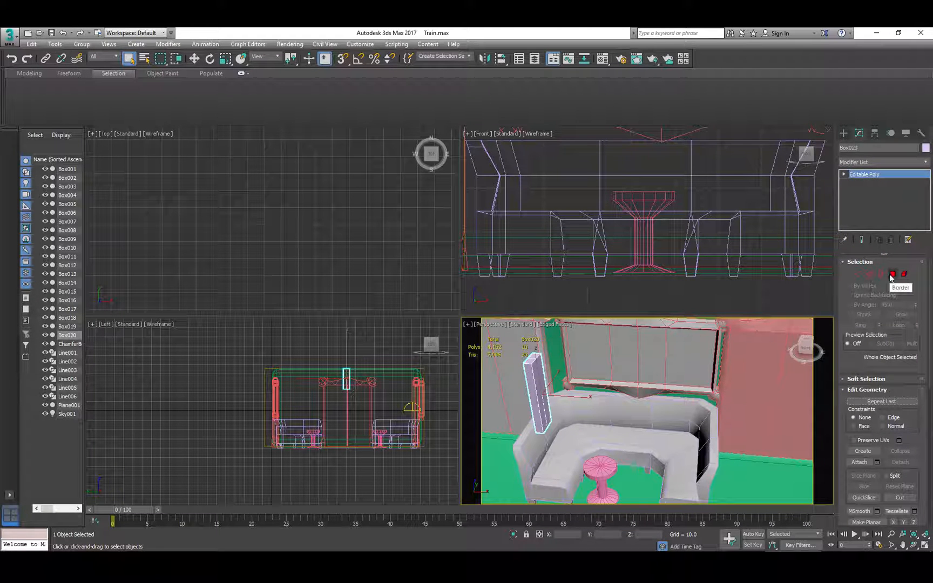
- Remove the short corner edges at both ends of the box on each side, giving it a diamond-shaped cross-section
{"action": "left_click", "coordinate": [893, 274]}
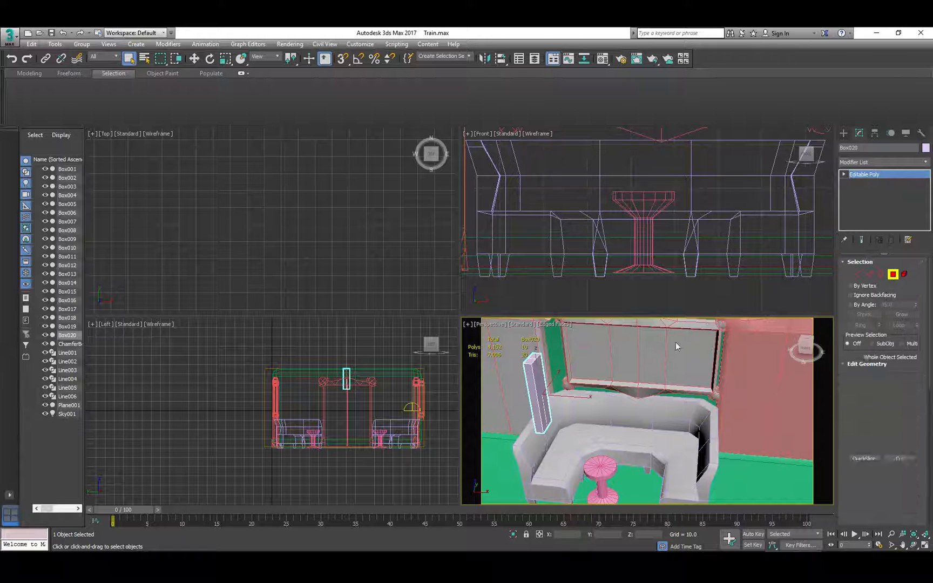
{"action": "left_click", "coordinate": [870, 275]}
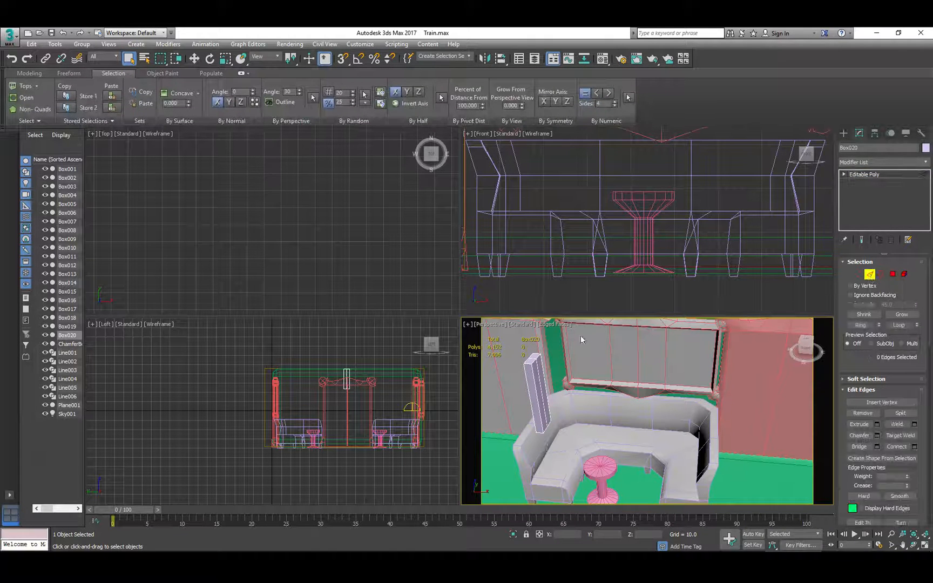
{"action": "left_click", "coordinate": [528, 364]}
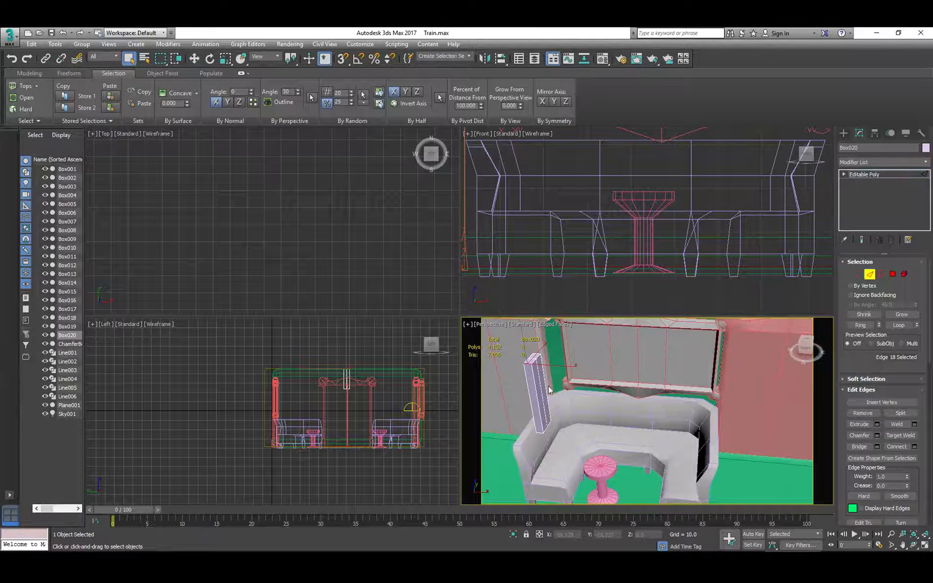
{"action": "key", "text": "BackSpace"}
{"action": "left_click", "coordinate": [540, 433]}
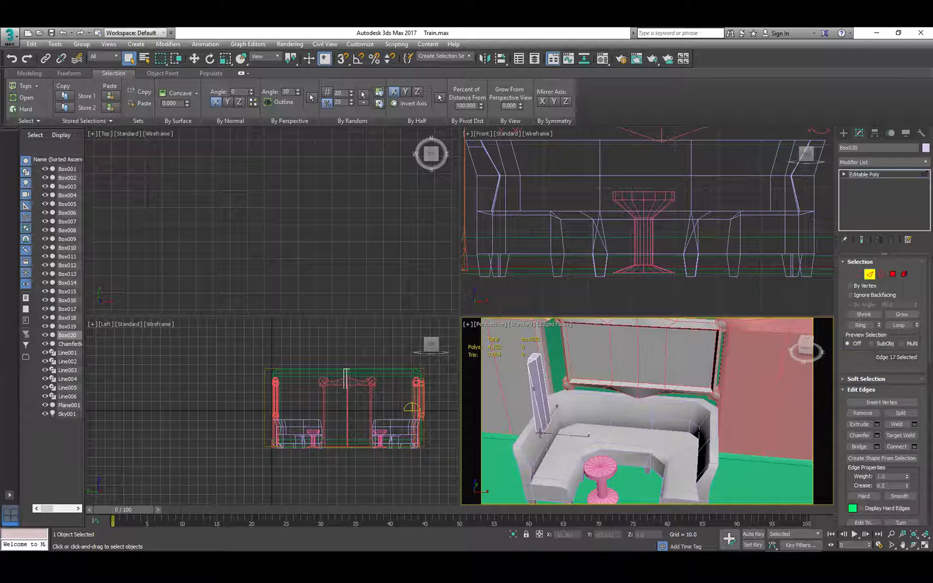
{"action": "key", "text": "BackSpace"}
{"action": "middle_click_drag", "start_coordinate": [611, 417], "coordinate": [501, 408], "text": "alt"}
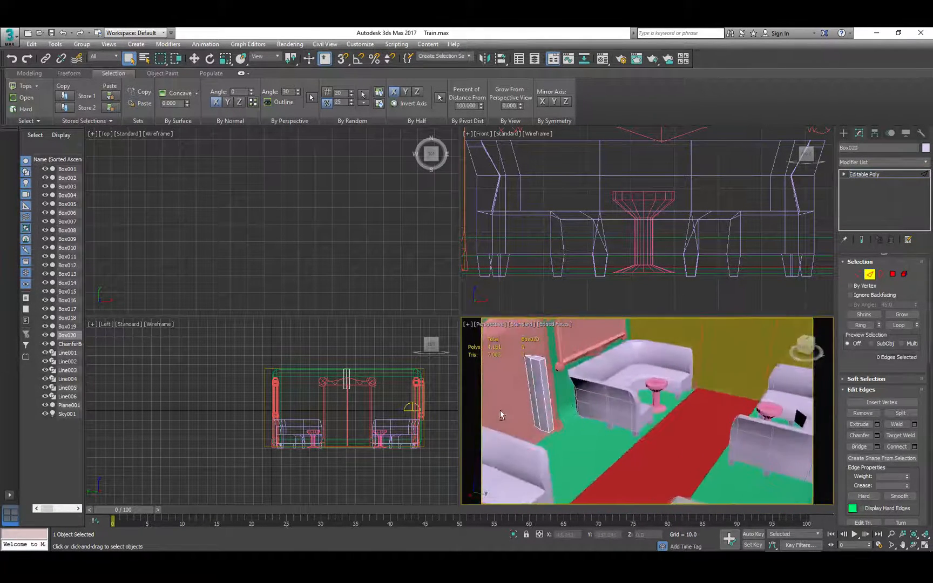
{"action": "left_click", "coordinate": [541, 359]}
{"action": "key", "text": "BackSpace"}
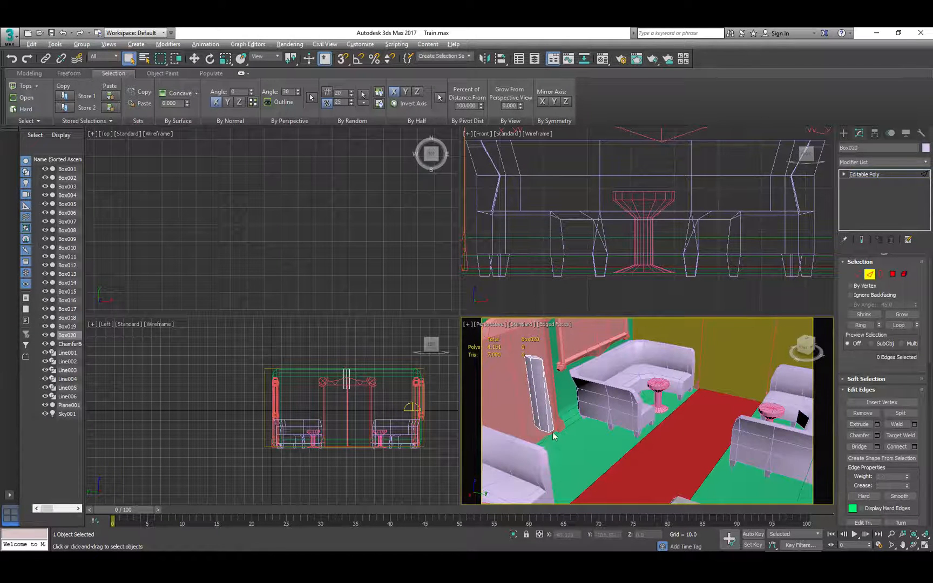
{"action": "left_click", "coordinate": [552, 431]}
{"action": "key", "text": "BackSpace"}
{"action": "middle_click_drag", "start_coordinate": [579, 438], "coordinate": [602, 428], "text": "alt"}
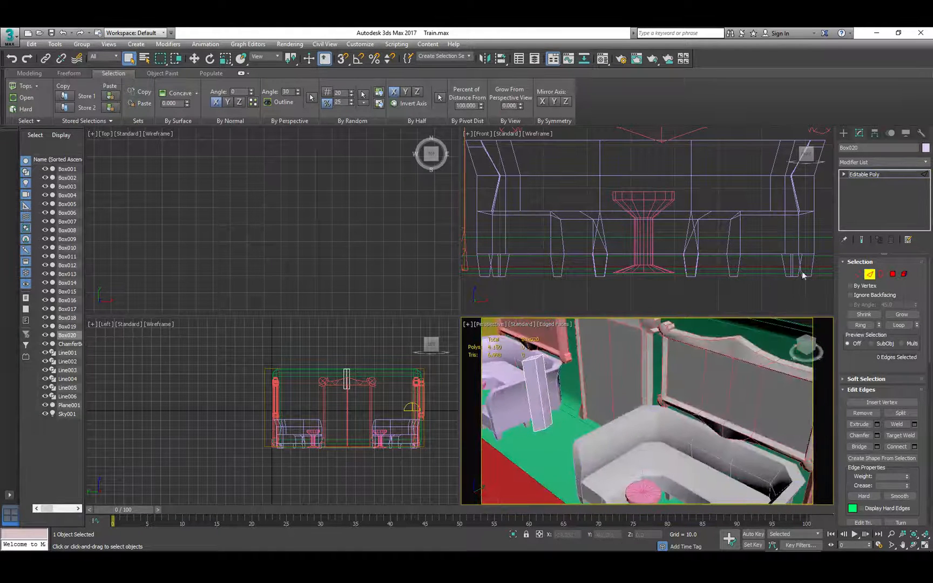
{"action": "left_click", "coordinate": [869, 274]}
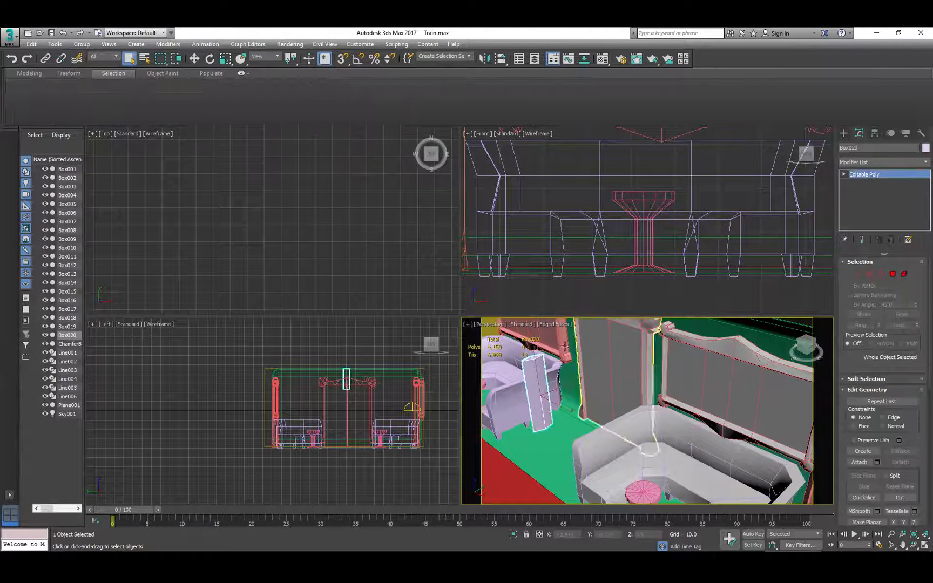
- Rotate-clone the diamond-shaped box about its vertical axis as one instance and set the clone's Z rotation to 0
{"action": "middle_click_drag", "start_coordinate": [564, 346], "coordinate": [543, 382], "text": "alt"}
{"action": "key", "text": "e"}
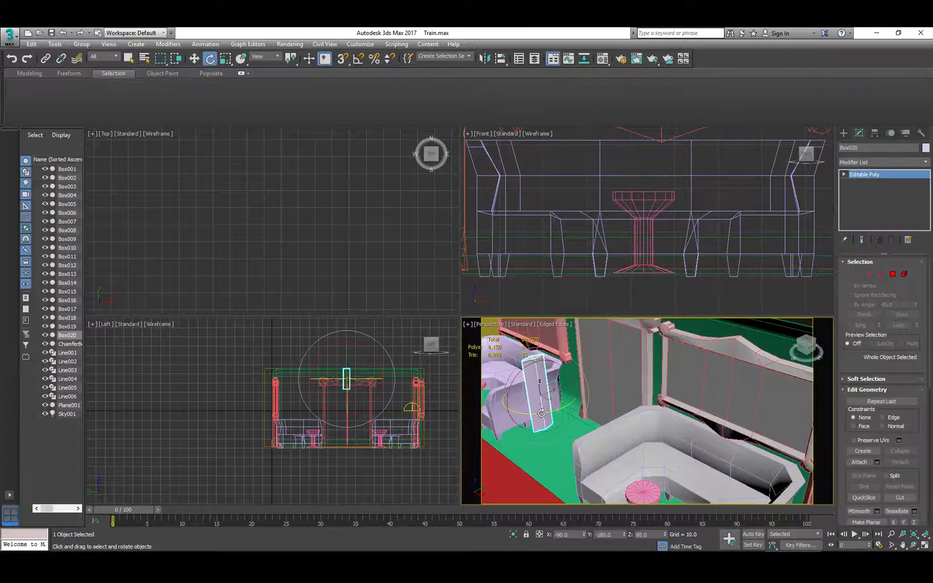
{"action": "left_click_drag", "start_coordinate": [572, 409], "coordinate": [635, 387], "text": "shift"}
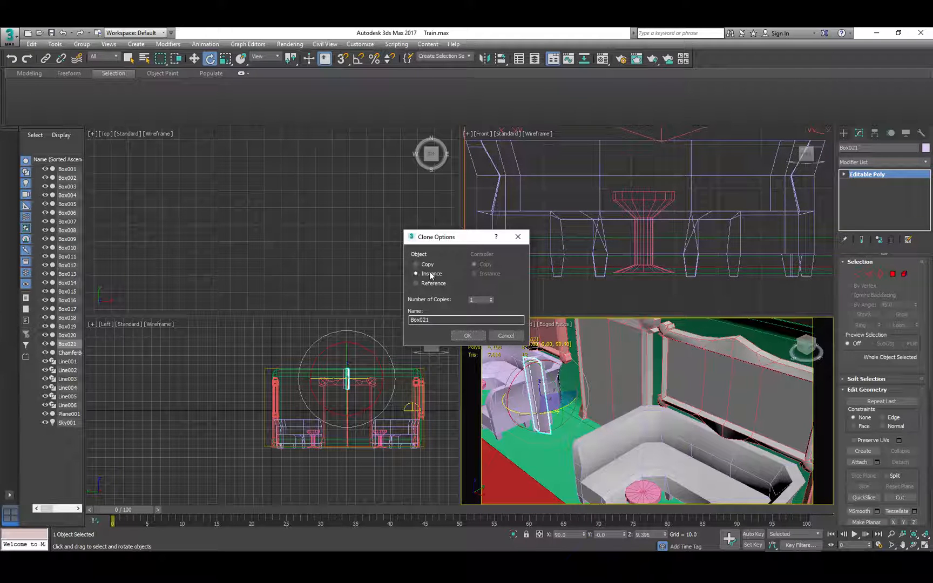
{"action": "left_click", "coordinate": [468, 336]}
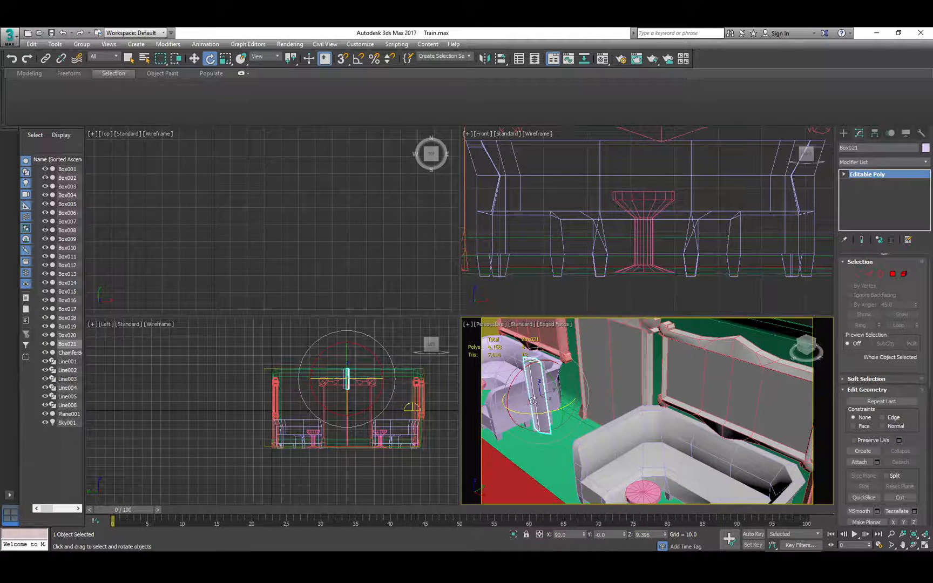
{"action": "left_click", "coordinate": [574, 535]}
{"action": "left_click_drag", "start_coordinate": [652, 534], "coordinate": [630, 534]}
{"action": "type", "text": "0"}
{"action": "key", "text": "Return"}
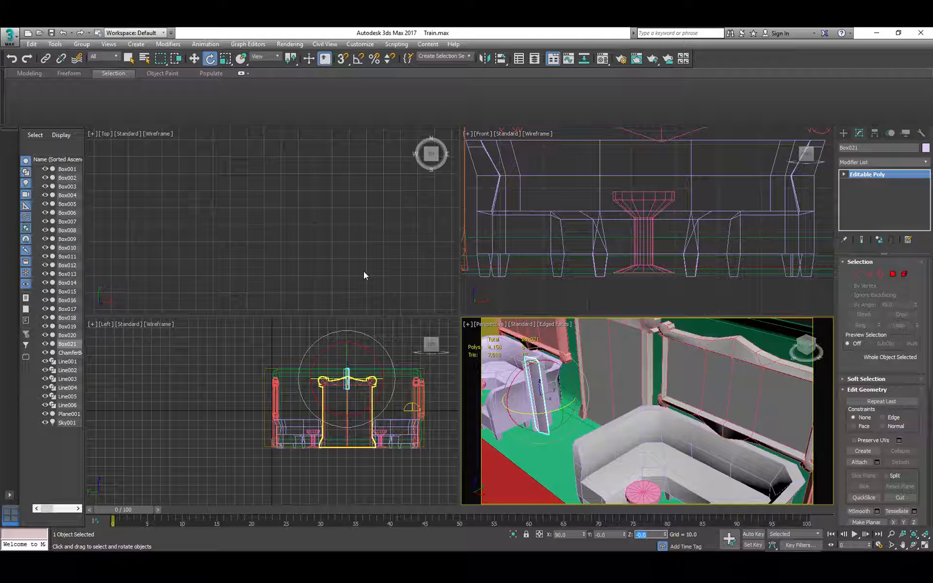
- Move the rotated clone in the Top view so the two diamond shapes cross at their centres
{"action": "left_click", "coordinate": [924, 534]}
{"action": "scroll", "coordinate": [352, 231], "scroll_direction": "down", "scroll_amount": 3}
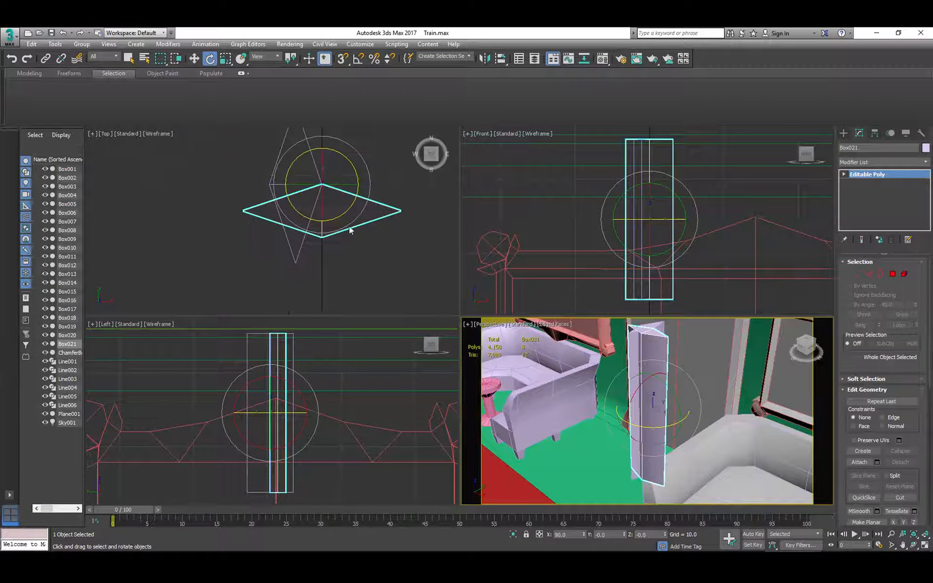
{"action": "left_click", "coordinate": [318, 195]}
{"action": "key", "text": "w"}
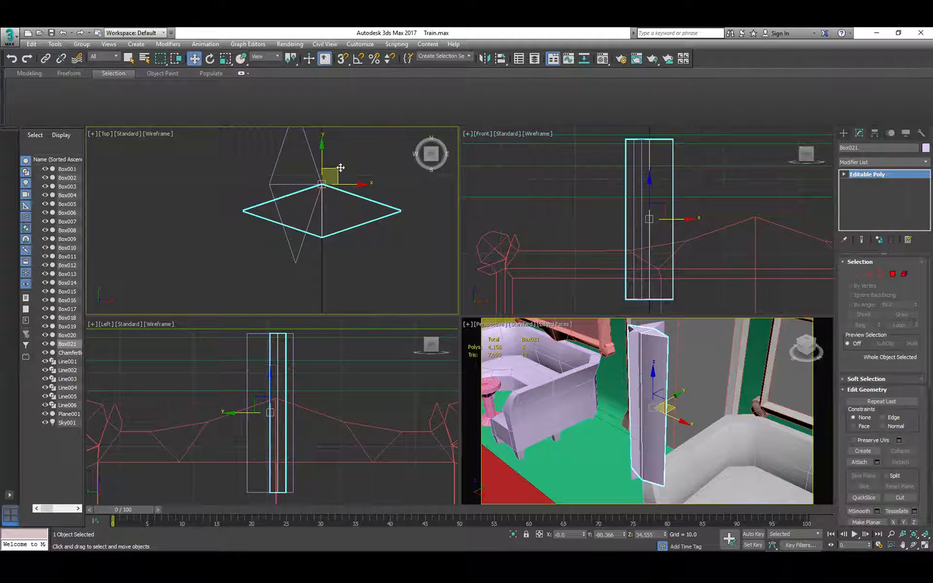
{"action": "left_click_drag", "start_coordinate": [340, 168], "coordinate": [314, 145]}
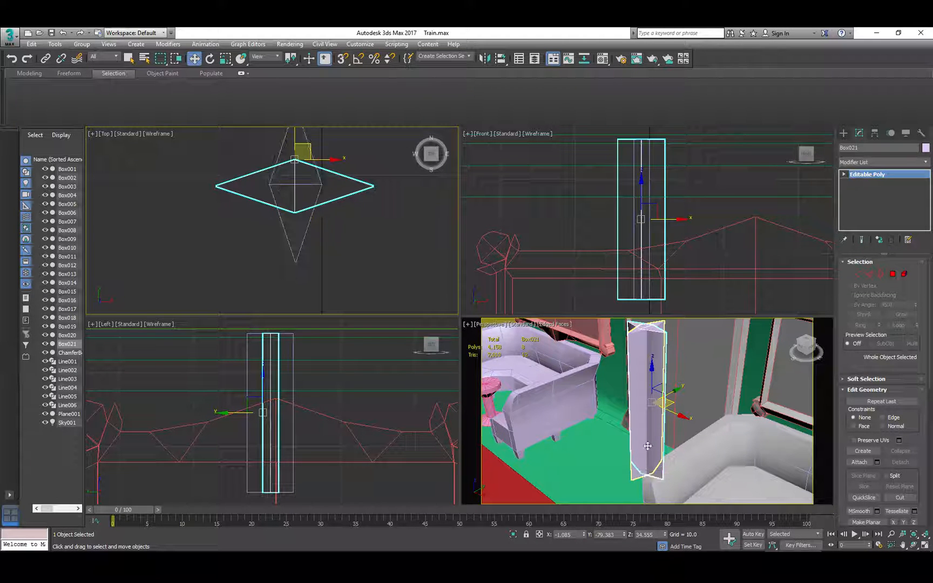
- Create a box about 7.6 long, 7.5 wide and 1.9 high around the crossed diamonds in the Top view
{"action": "scroll", "coordinate": [643, 468], "scroll_direction": "down", "scroll_amount": 5}
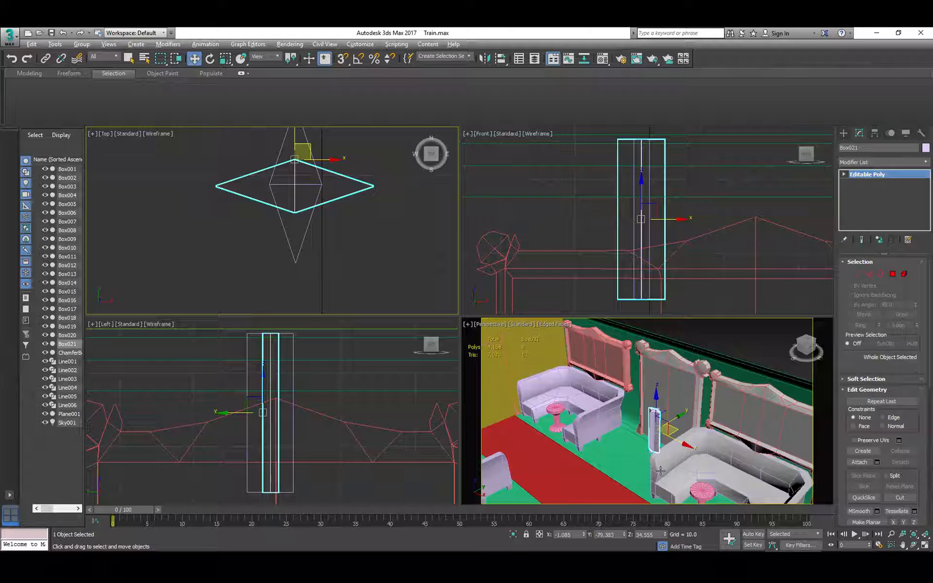
{"action": "scroll", "coordinate": [649, 234], "scroll_direction": "down", "scroll_amount": 3}
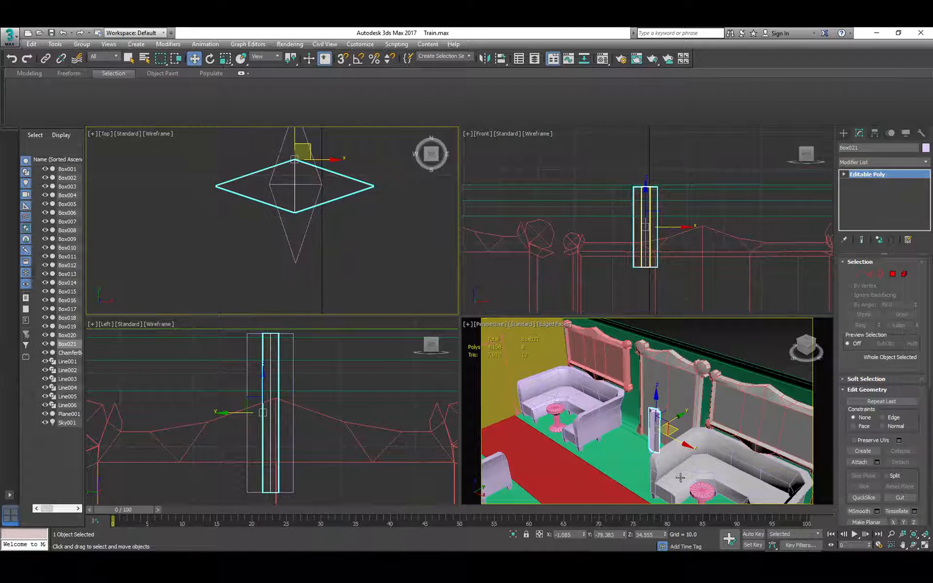
{"action": "scroll", "coordinate": [685, 438], "scroll_direction": "up", "scroll_amount": 6}
{"action": "middle_click_drag", "start_coordinate": [684, 439], "coordinate": [648, 447], "text": "alt"}
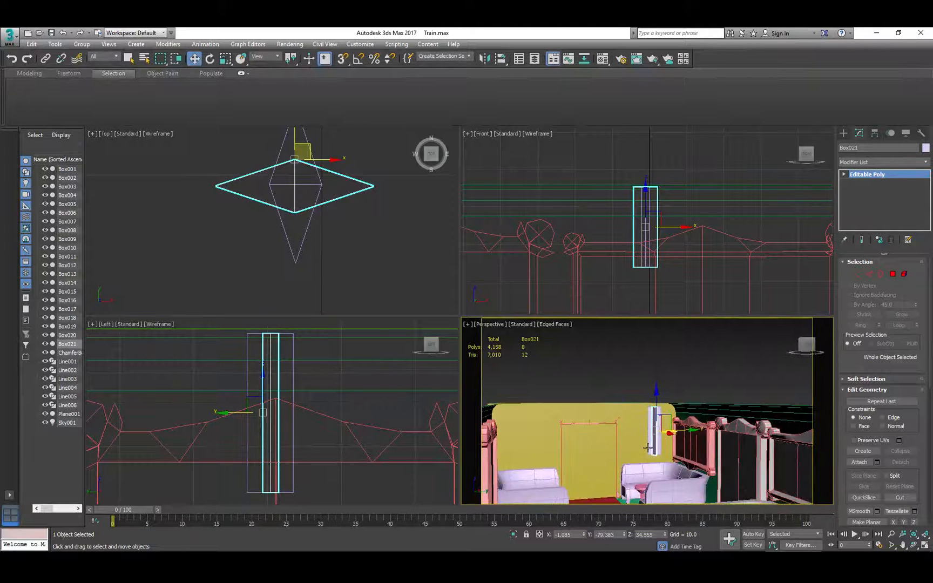
{"action": "left_click", "coordinate": [843, 133]}
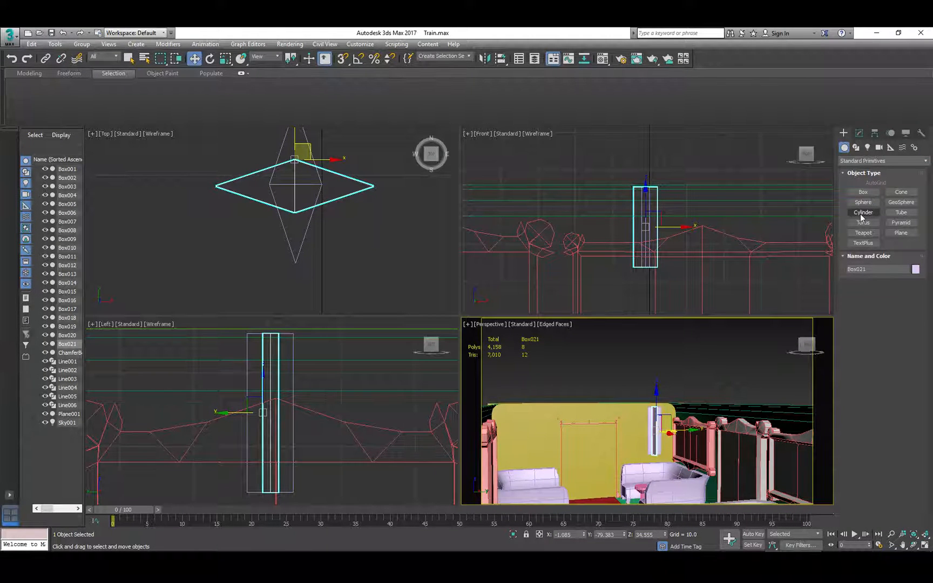
{"action": "left_click", "coordinate": [857, 147]}
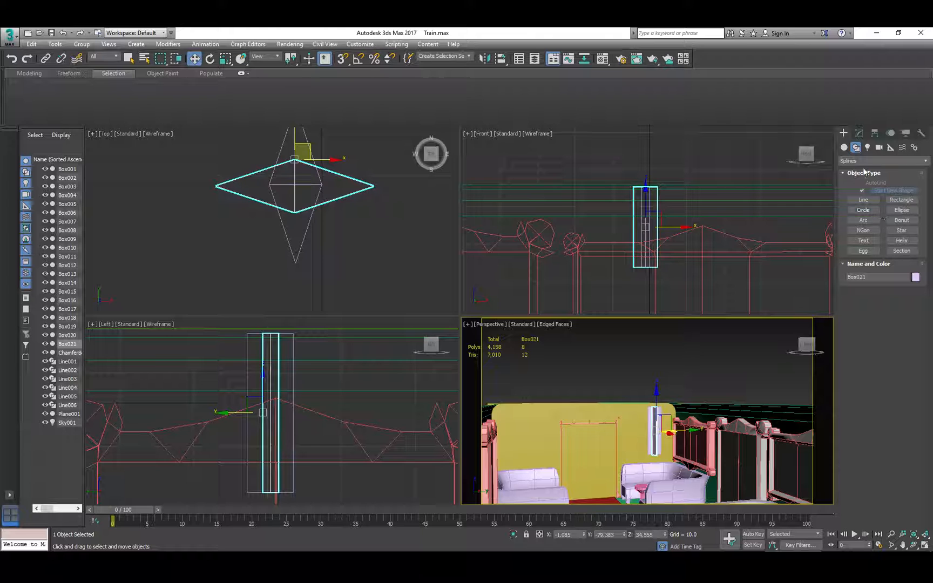
{"action": "left_click", "coordinate": [844, 148]}
{"action": "left_click", "coordinate": [863, 192]}
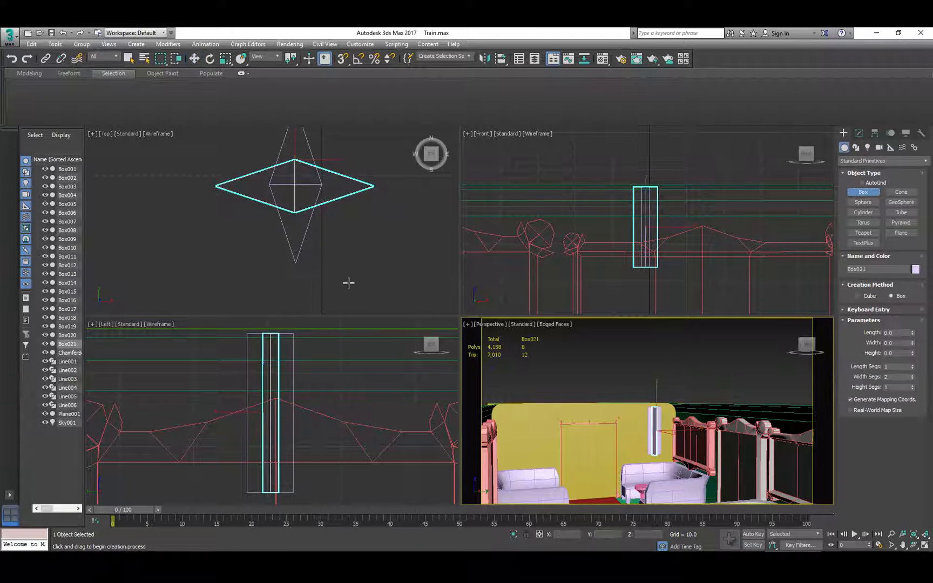
{"action": "scroll", "coordinate": [213, 218], "scroll_direction": "down", "scroll_amount": 3}
{"action": "left_click_drag", "start_coordinate": [206, 153], "coordinate": [301, 249]}
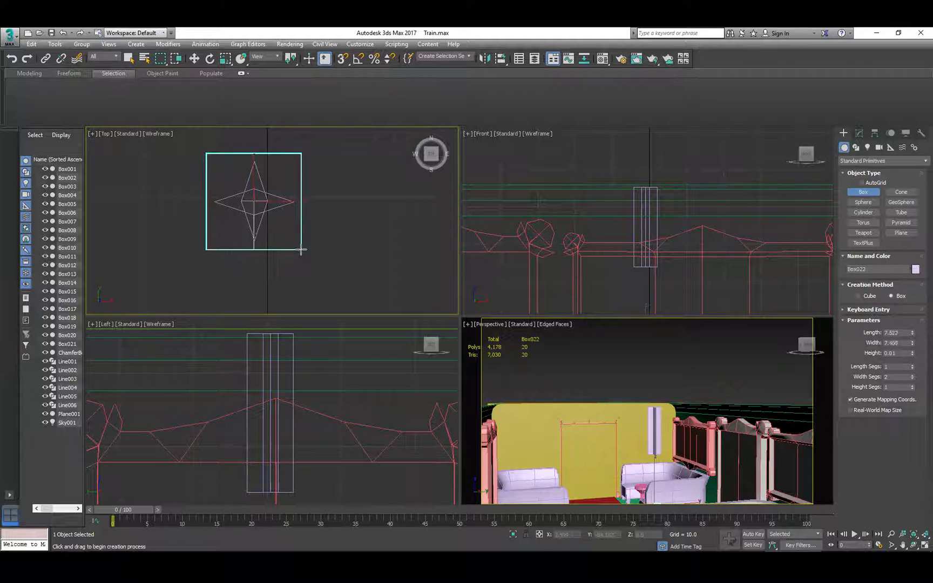
{"action": "left_click", "coordinate": [289, 226]}
{"action": "right_click", "coordinate": [621, 454]}
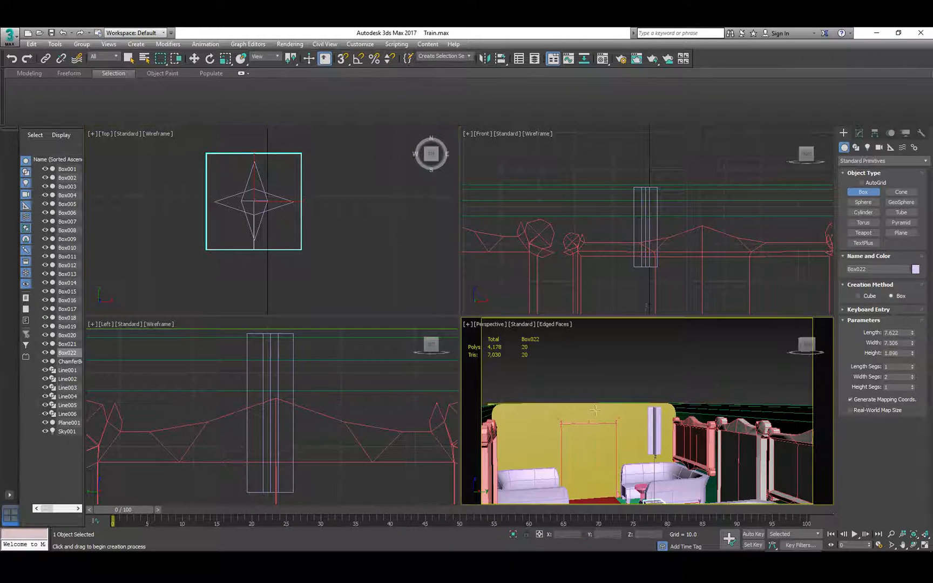
- Place the new box at the top end of the crossed diamonds and an instance of it at the bottom end
{"action": "key", "text": "w"}
{"action": "mouse_move", "coordinate": [656, 470]}
{"action": "left_mouse_down"}
{"action": "mouse_move", "coordinate": [657, 370]}
{"action": "mouse_move", "coordinate": [655, 421]}
{"action": "left_mouse_up"}
{"action": "left_click", "coordinate": [466, 336]}
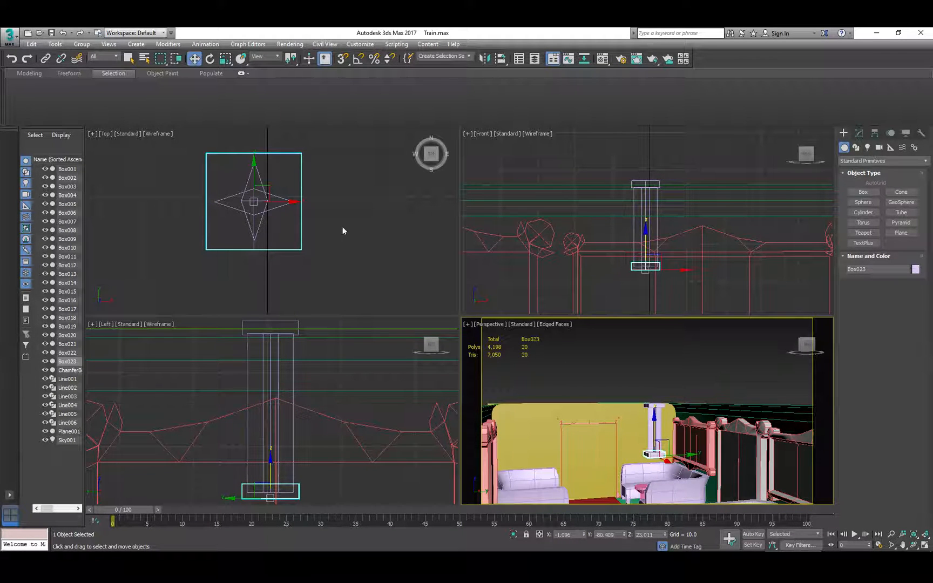
- Set the top cap box's width segments to 1 and convert it to an Editable Poly
{"action": "left_click", "coordinate": [291, 247]}
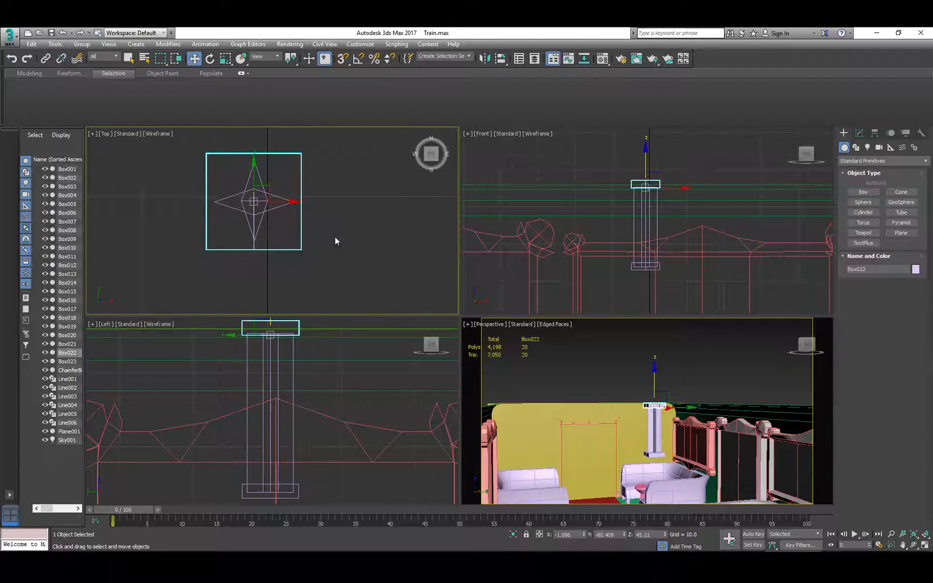
{"action": "left_click", "coordinate": [858, 133]}
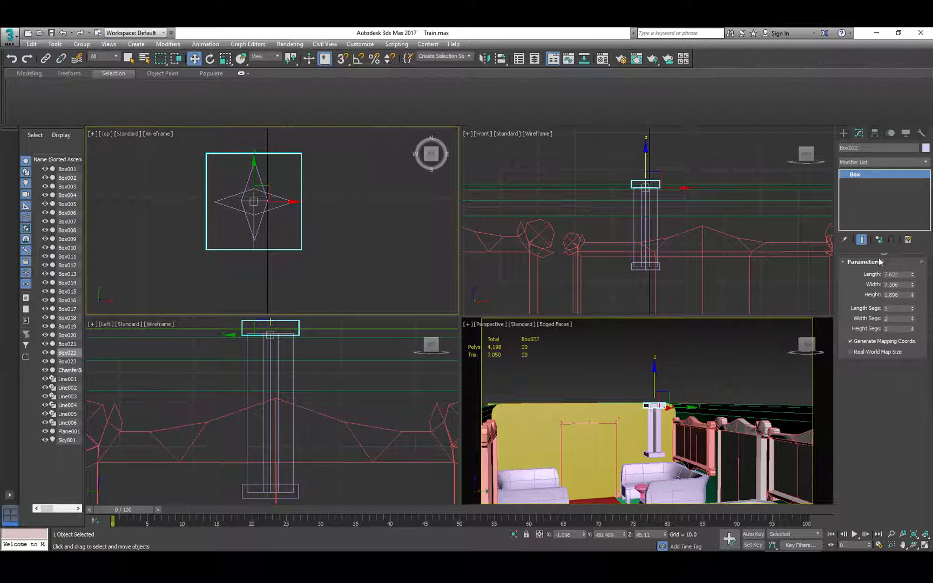
{"action": "left_click", "coordinate": [912, 321]}
{"action": "right_click", "coordinate": [861, 180]}
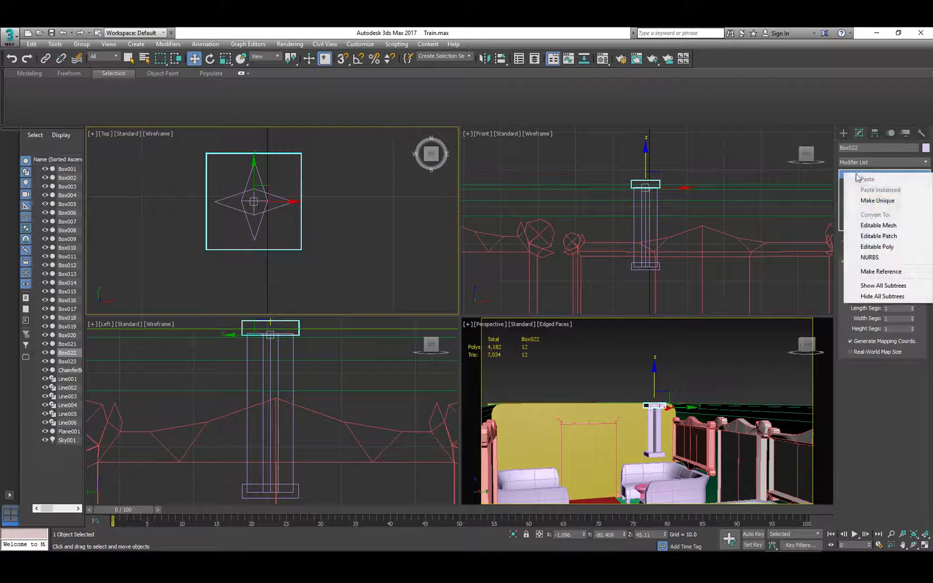
{"action": "left_click", "coordinate": [875, 247]}
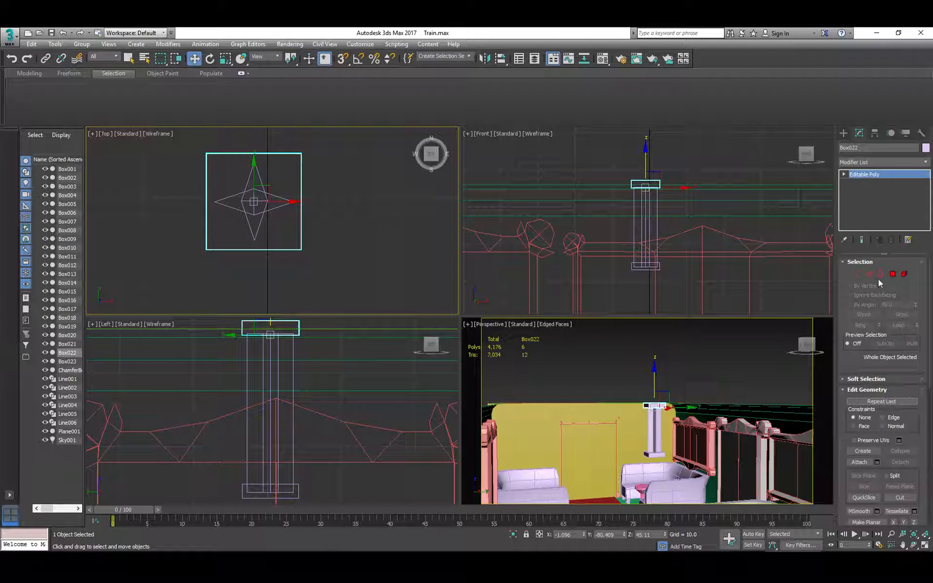
- Select both crossed diamond boxes and both end caps, and isolate them in a maximized Perspective view
{"action": "left_click", "coordinate": [892, 274]}
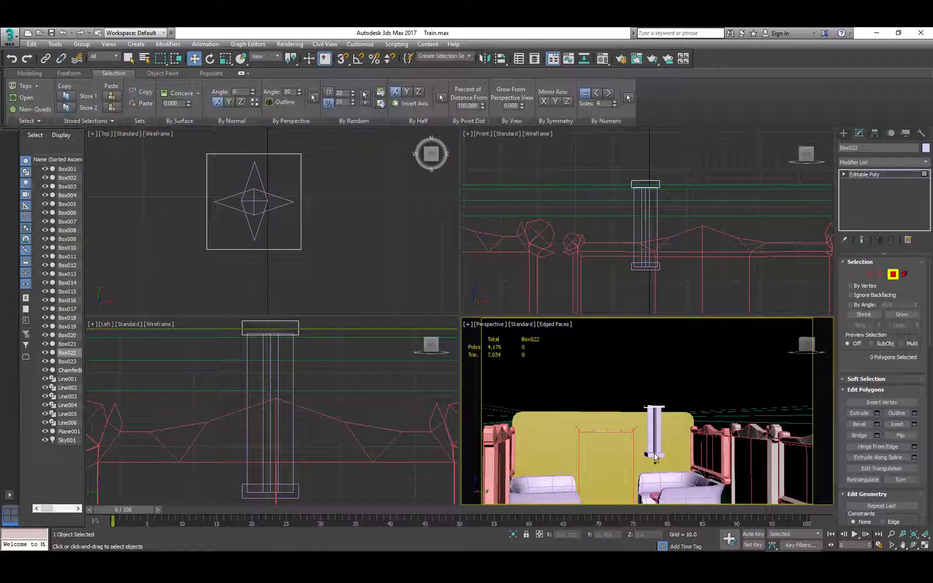
{"action": "left_click", "coordinate": [892, 274]}
{"action": "left_click", "coordinate": [653, 437], "text": "ctrl"}
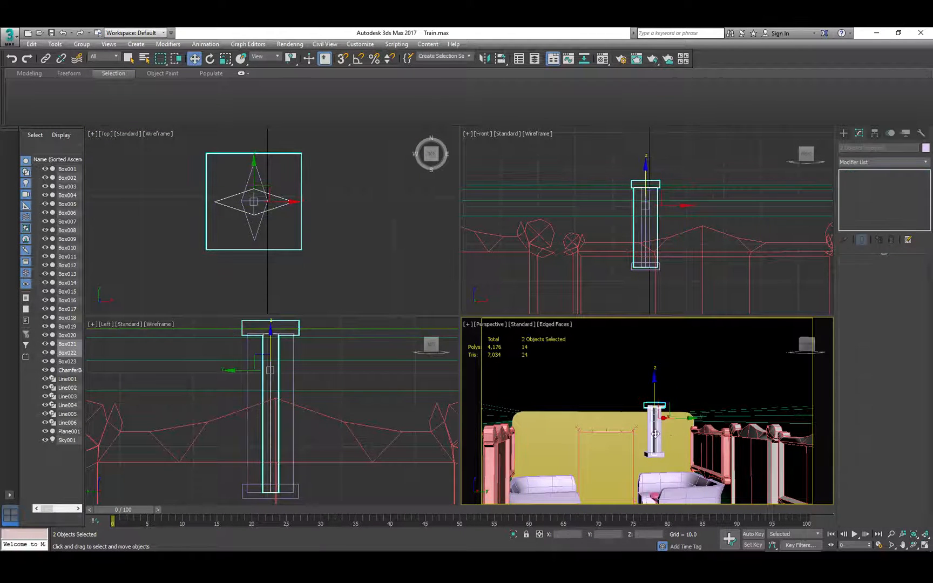
{"action": "left_click", "coordinate": [652, 455], "text": "ctrl"}
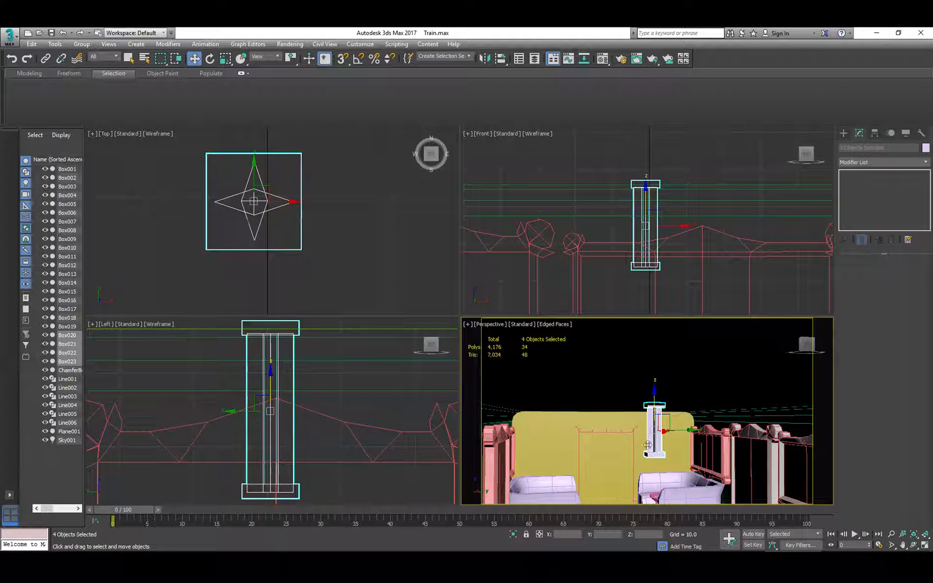
{"action": "left_click", "coordinate": [647, 405], "text": "ctrl"}
{"action": "key", "text": "alt+q"}
{"action": "key", "text": "alt+w"}
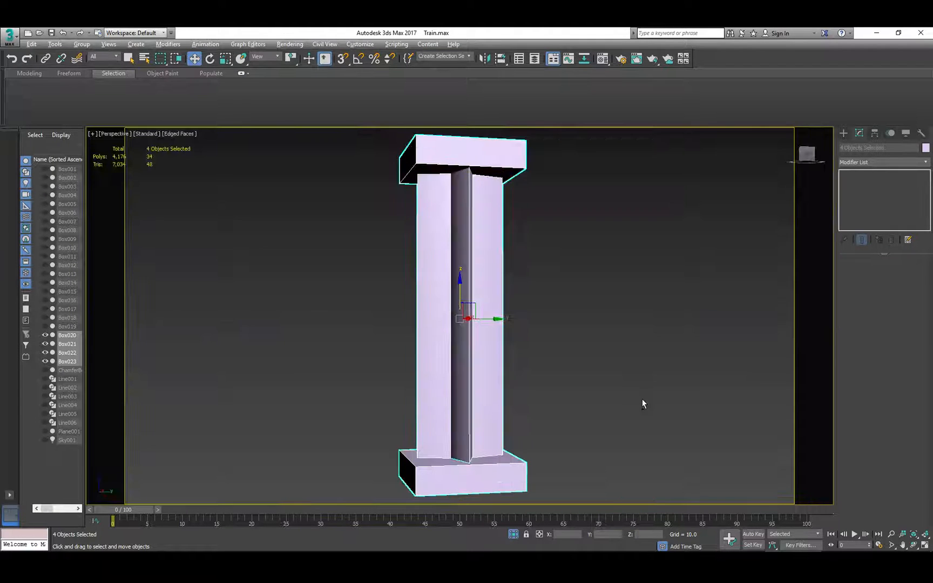
{"action": "middle_click_drag", "start_coordinate": [444, 311], "coordinate": [452, 324], "text": "alt"}
{"action": "scroll", "coordinate": [453, 324], "scroll_direction": "down", "scroll_amount": 3}
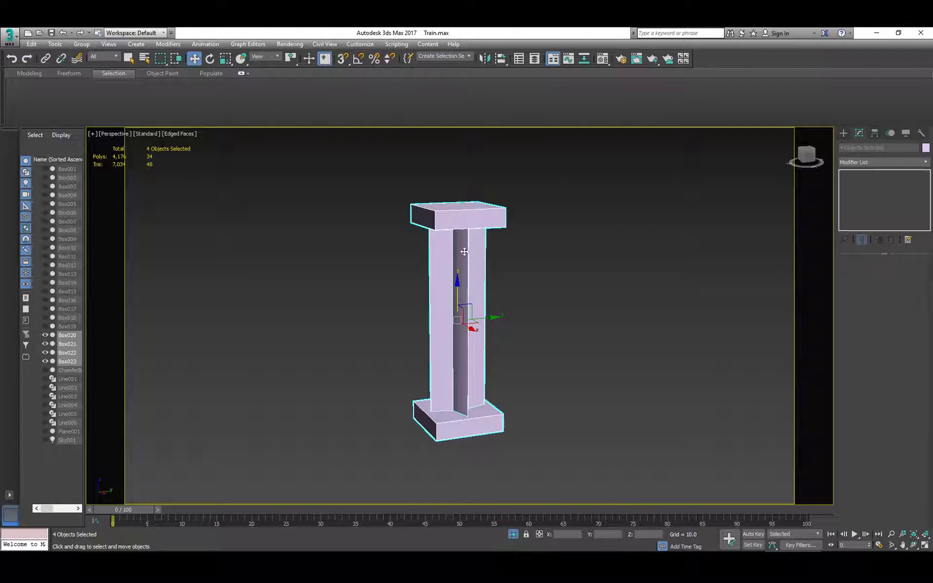
{"action": "middle_click_drag", "start_coordinate": [461, 288], "coordinate": [460, 292], "text": "alt"}
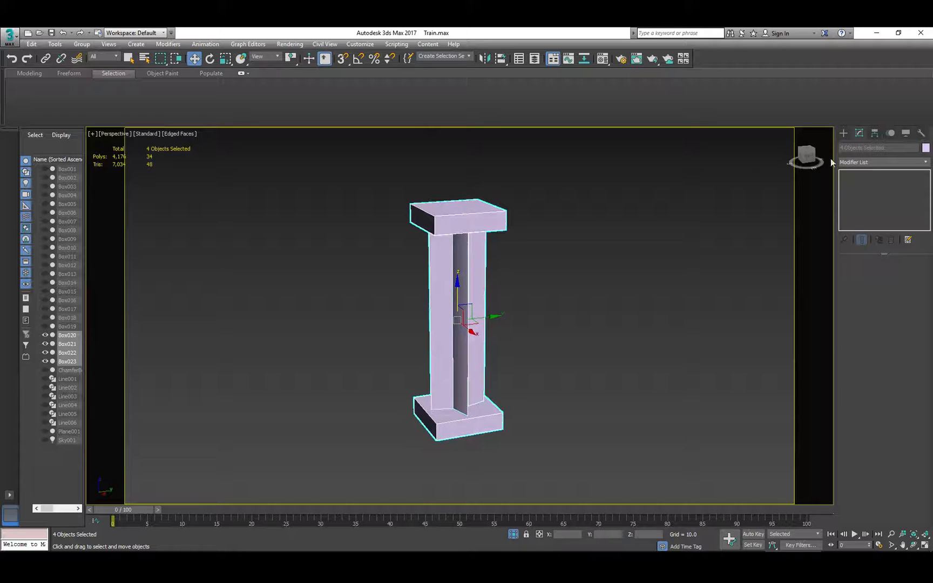
- Scale up the top polygon of the upper cap in the horizontal plane so the cap flares outward
{"action": "left_click", "coordinate": [498, 211]}
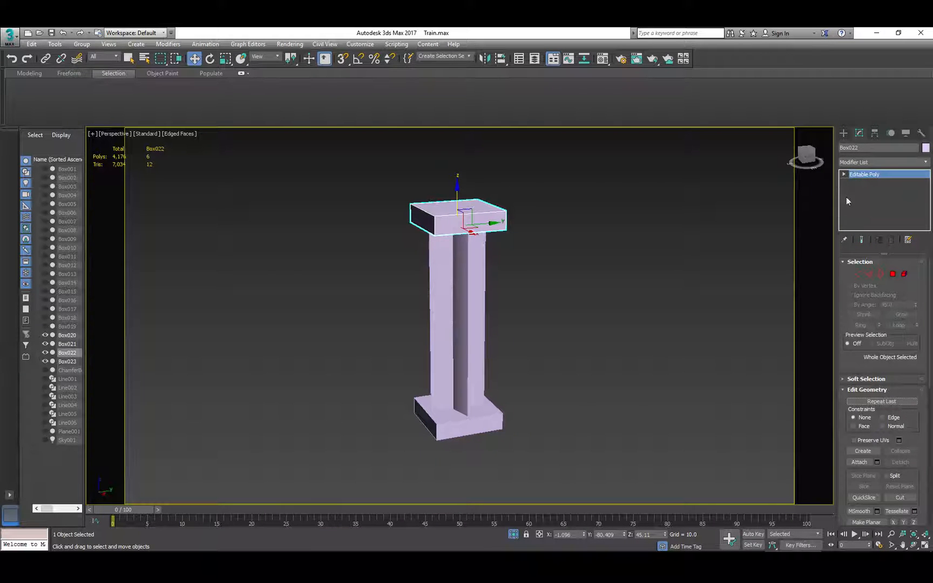
{"action": "left_click", "coordinate": [894, 275]}
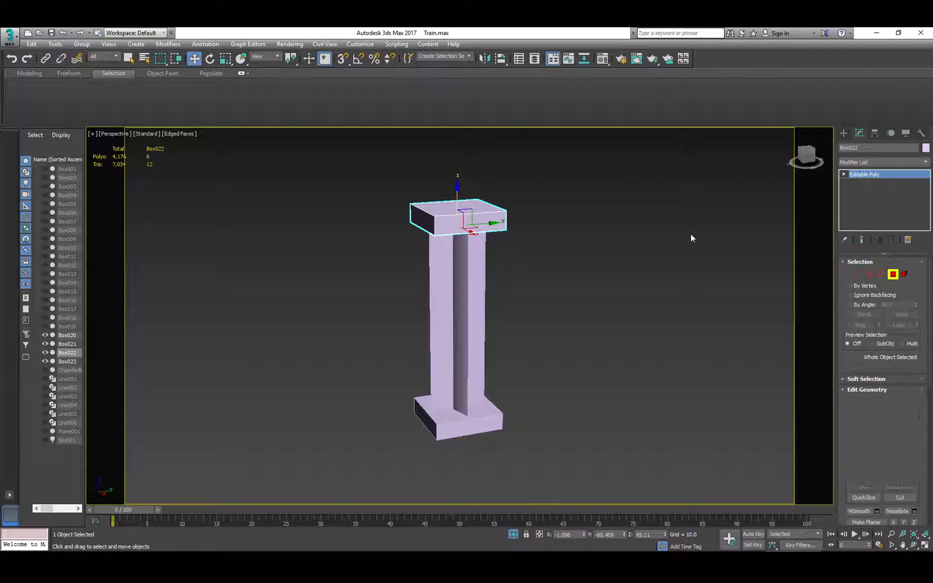
{"action": "left_click", "coordinate": [461, 207]}
{"action": "key", "text": "e"}
{"action": "key", "text": "r"}
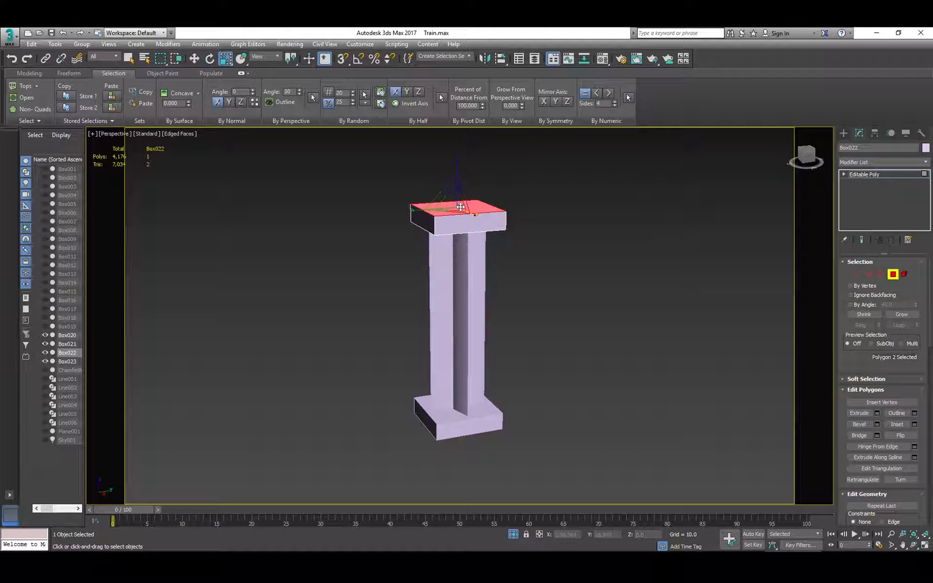
{"action": "left_click_drag", "start_coordinate": [456, 204], "coordinate": [448, 153]}
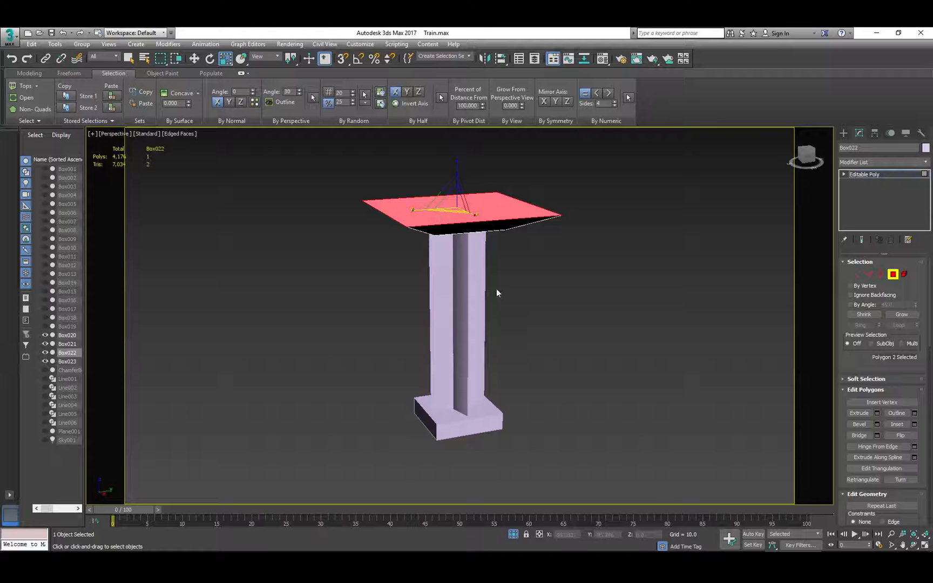
- Set the lower cap box's length and width to 10 and its height to -10
{"action": "middle_click_drag", "start_coordinate": [483, 369], "coordinate": [484, 277], "text": "alt"}
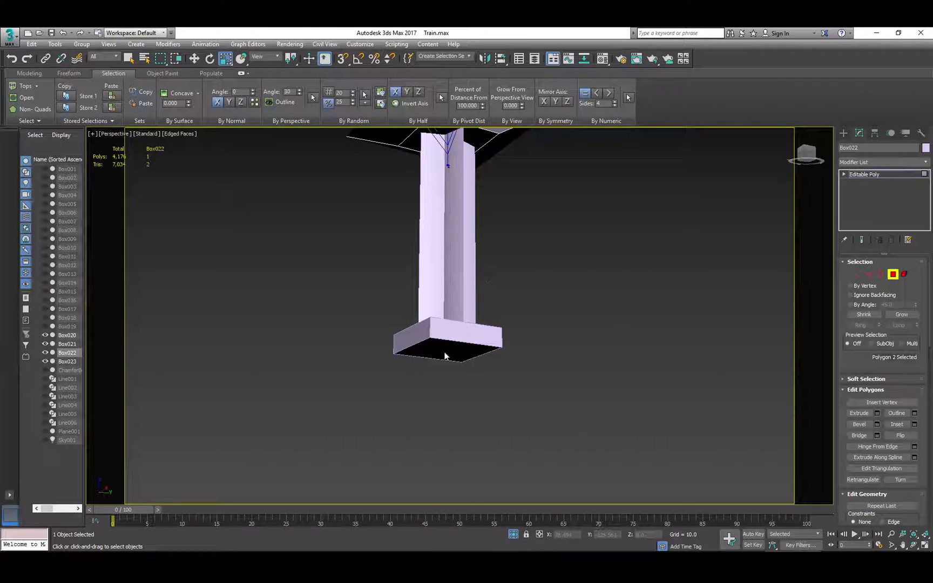
{"action": "left_click", "coordinate": [893, 274]}
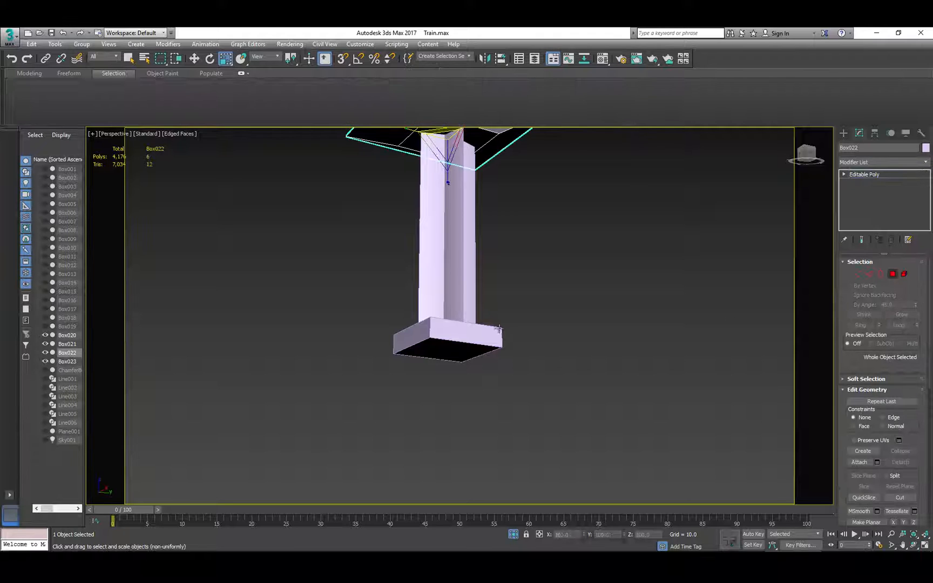
{"action": "key", "text": "r"}
{"action": "left_click", "coordinate": [483, 333]}
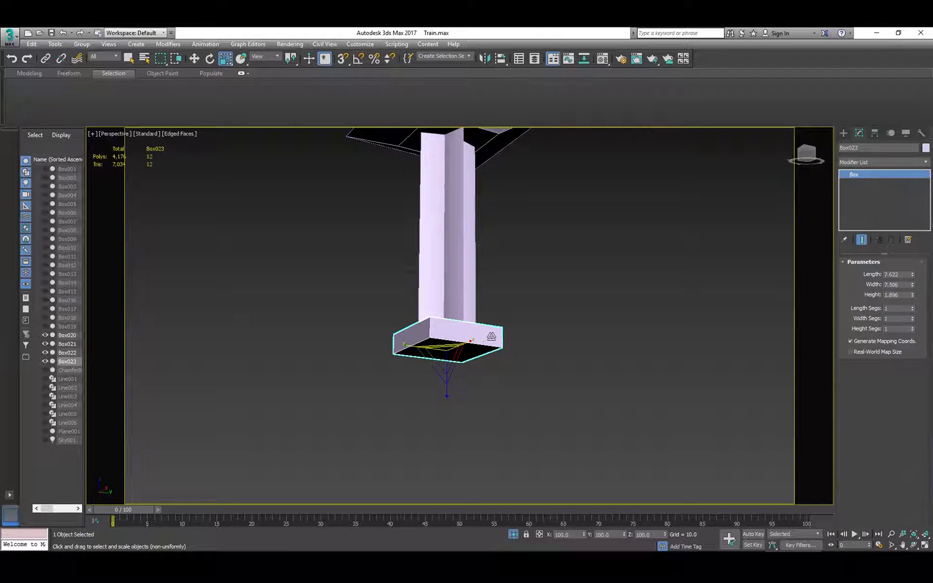
{"action": "double_click", "coordinate": [906, 274]}
{"action": "type", "text": "10"}
{"action": "key", "text": "Tab"}
{"action": "type", "text": "10"}
{"action": "key", "text": "Tab"}
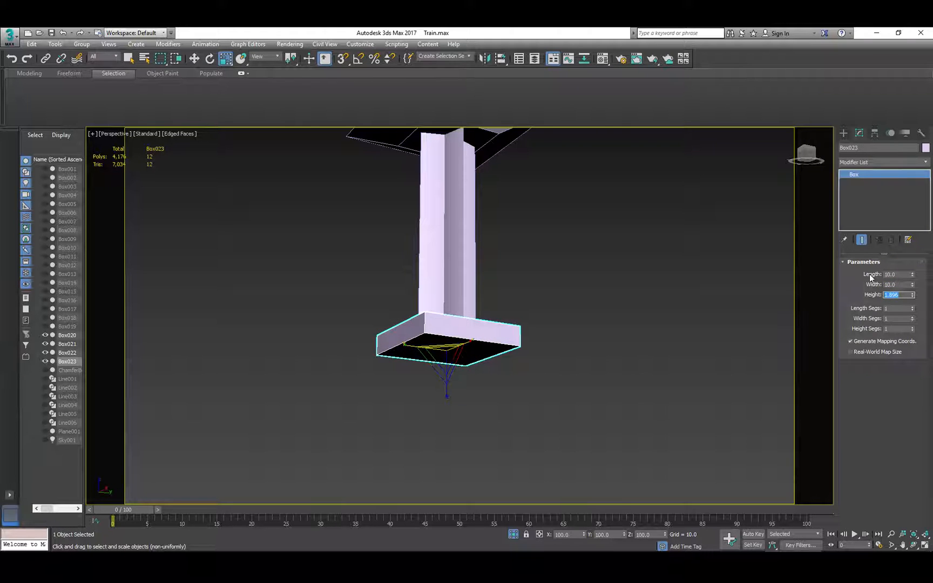
{"action": "type", "text": "10"}
{"action": "key", "text": "Return"}
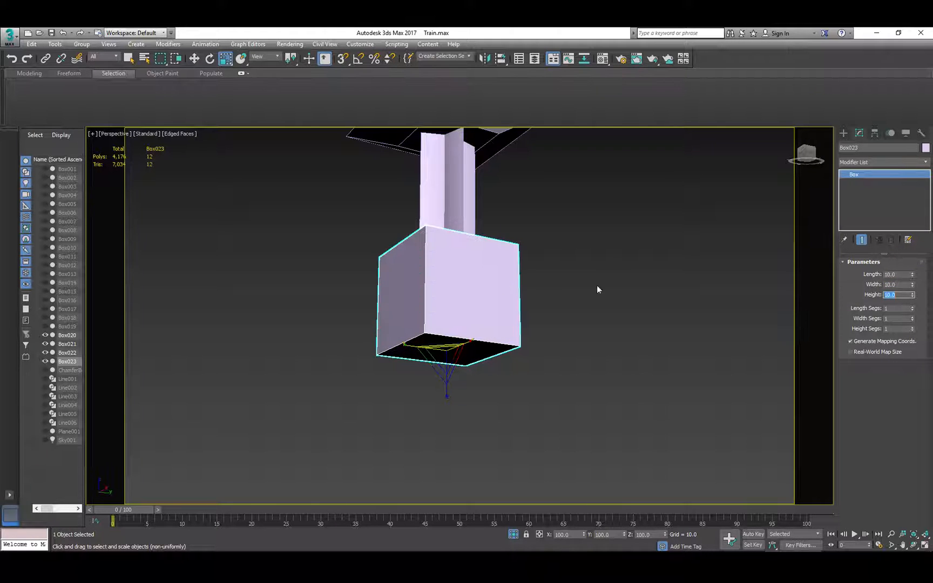
{"action": "type", "text": "-10"}
{"action": "key", "text": "Return"}
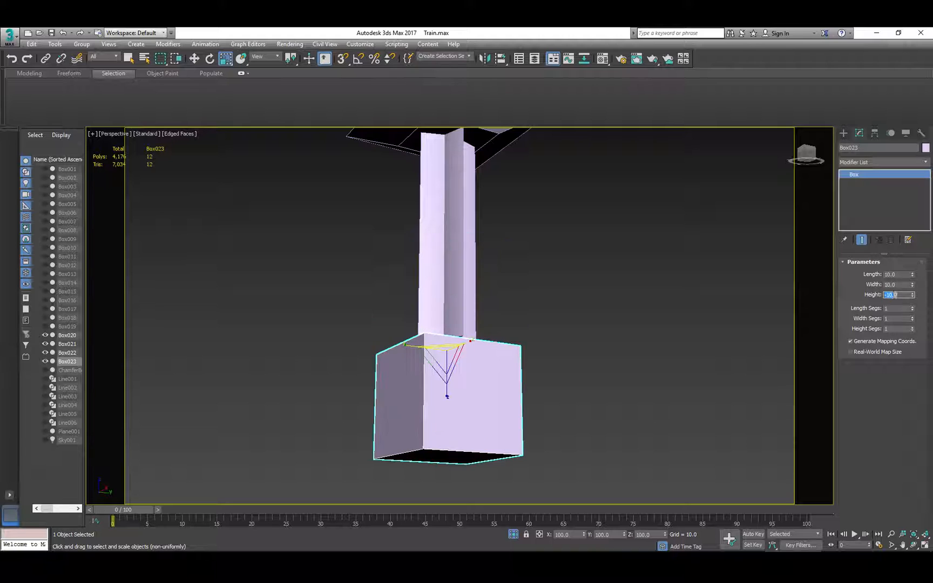
- Move the lower box up along Z to close the gap with the bottom of the crossed diamonds
{"action": "middle_click_drag", "start_coordinate": [420, 284], "coordinate": [420, 310], "text": "alt"}
{"action": "scroll", "coordinate": [420, 309], "scroll_direction": "up", "scroll_amount": 3}
{"action": "right_click", "coordinate": [461, 348]}
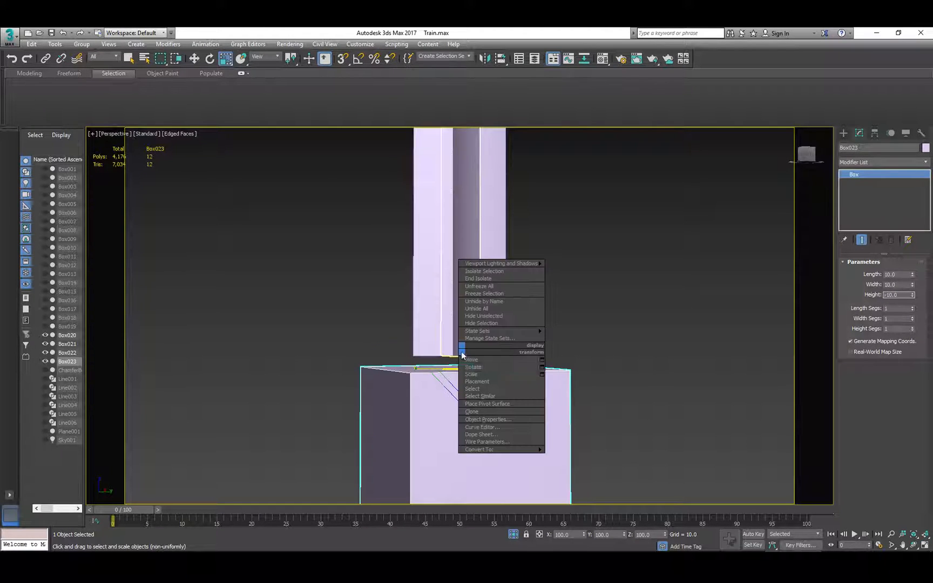
{"action": "left_click", "coordinate": [471, 359]}
{"action": "left_click_drag", "start_coordinate": [460, 327], "coordinate": [461, 323]}
- Convert the lower box to an Editable Poly
{"action": "middle_click_drag", "start_coordinate": [446, 308], "coordinate": [475, 334], "text": "alt"}
{"action": "middle_click_drag", "start_coordinate": [467, 435], "coordinate": [469, 400], "text": "alt"}
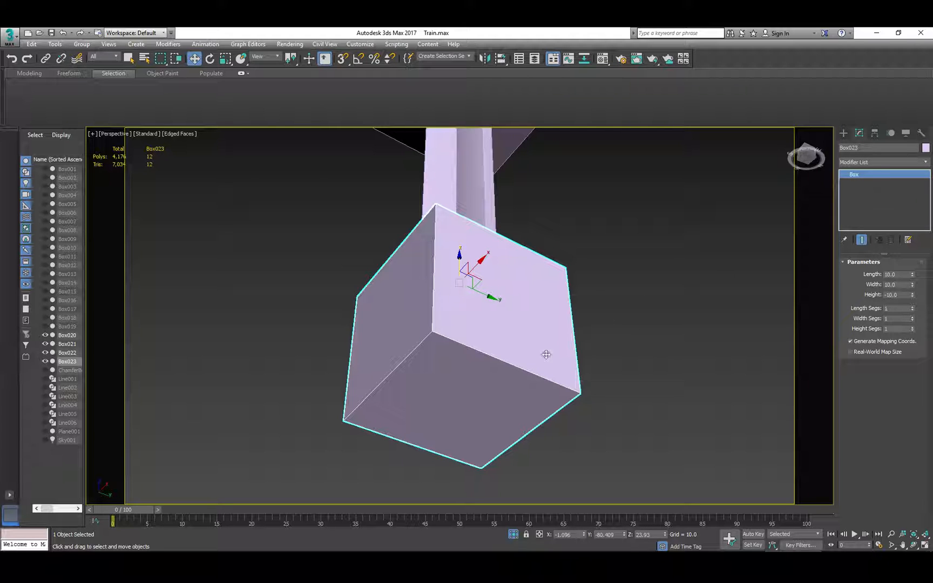
{"action": "right_click", "coordinate": [503, 403]}
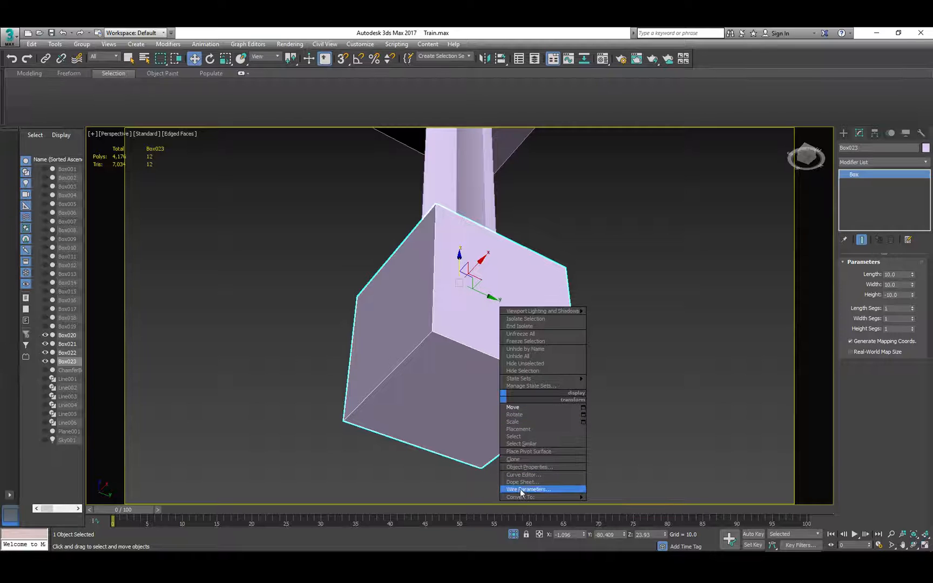
{"action": "mouse_move", "coordinate": [524, 497]}
{"action": "left_click", "coordinate": [615, 503]}
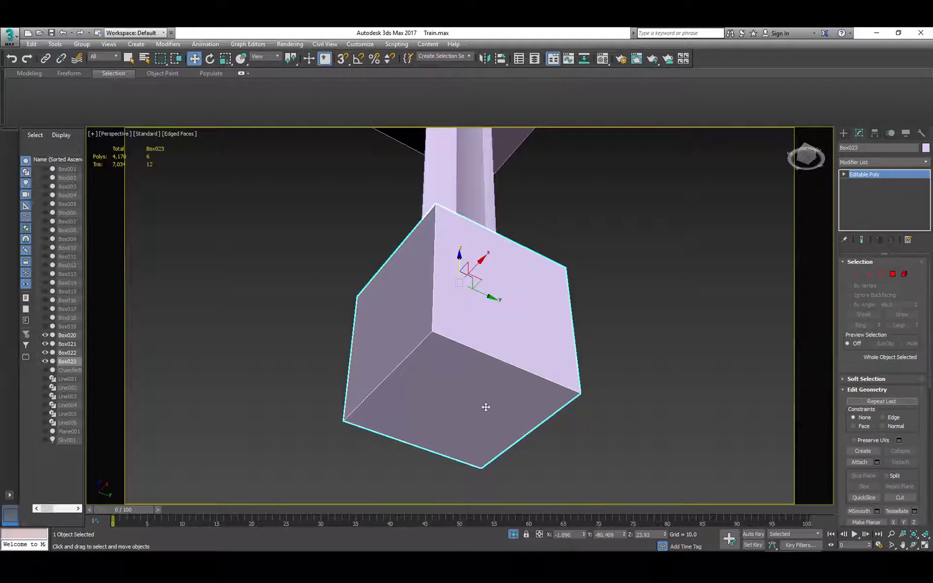
- Scale up the underside polygon of the lower box so its sides slope outward like a lampshade
{"action": "left_click", "coordinate": [892, 274]}
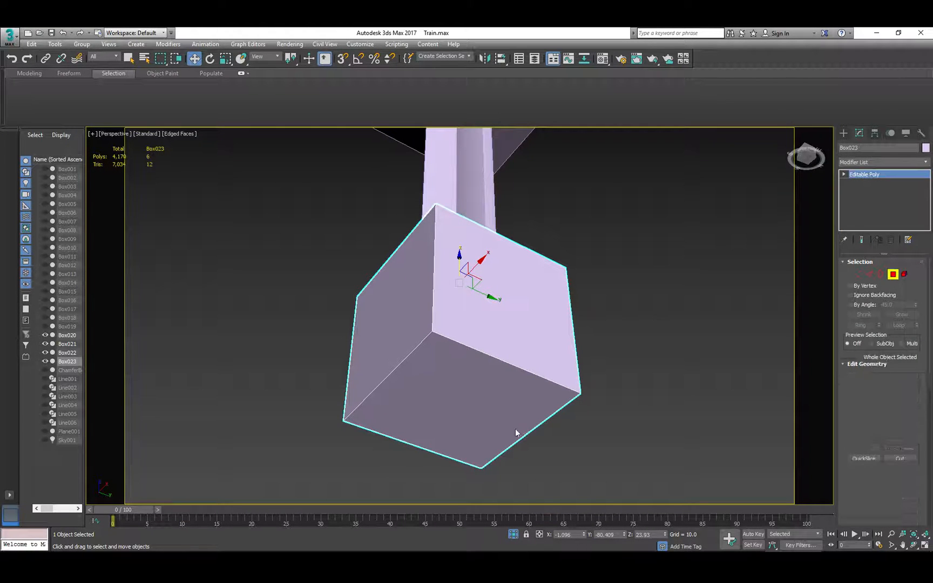
{"action": "left_click", "coordinate": [486, 403]}
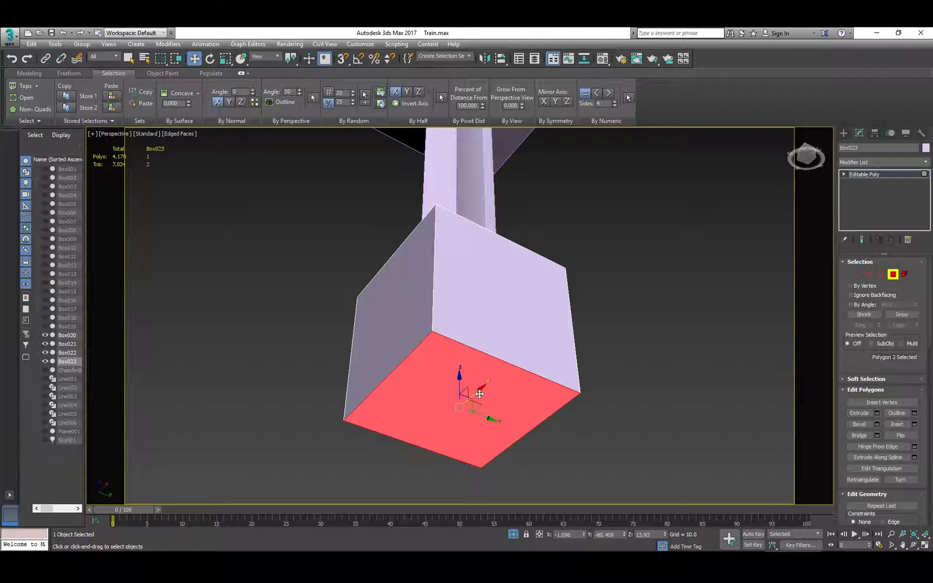
{"action": "right_click", "coordinate": [479, 394]}
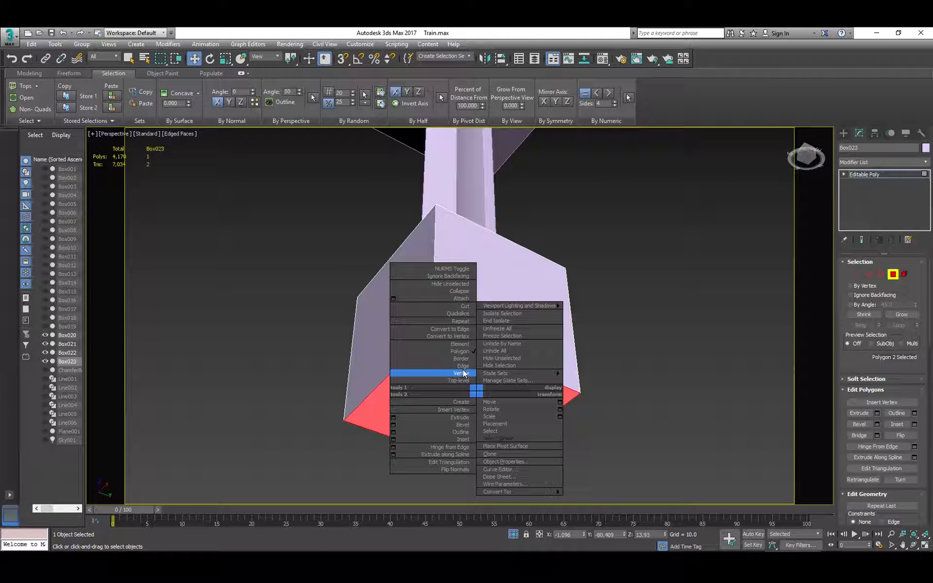
{"action": "left_click", "coordinate": [490, 417]}
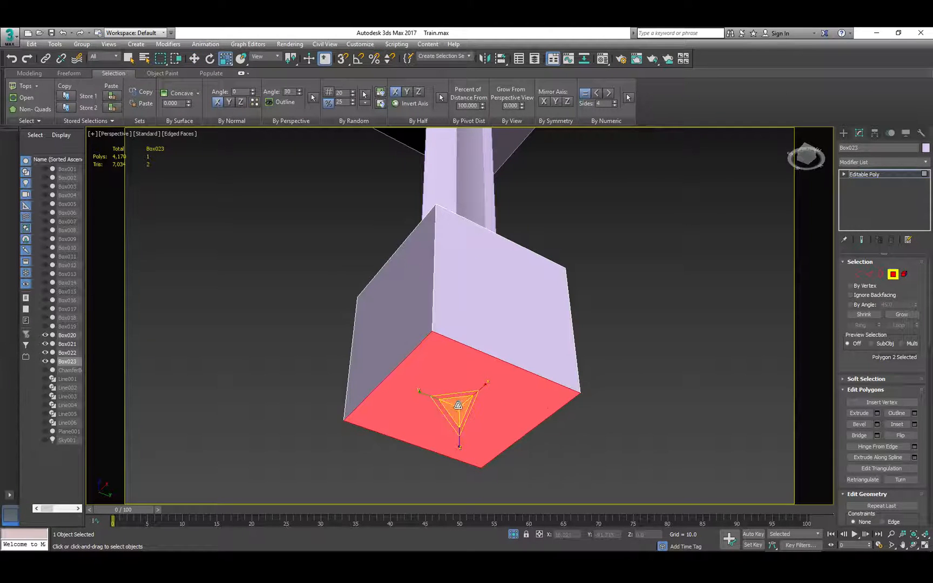
{"action": "middle_click_drag", "start_coordinate": [458, 405], "coordinate": [506, 371], "text": "alt"}
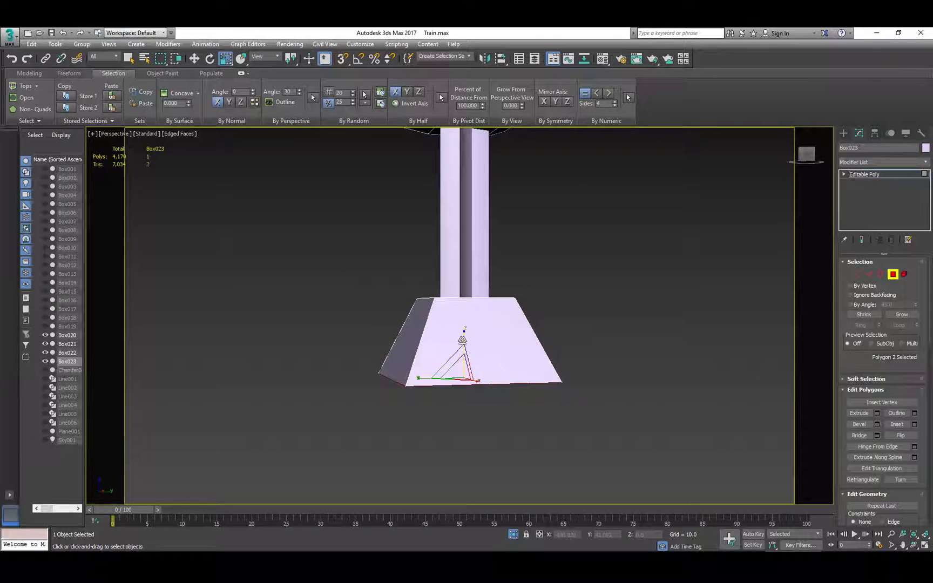
- Move the shade's underside polygon down to lengthen the shade, and scale the polygon wider
{"action": "key", "text": "w"}
{"action": "left_click_drag", "start_coordinate": [465, 351], "coordinate": [468, 412]}
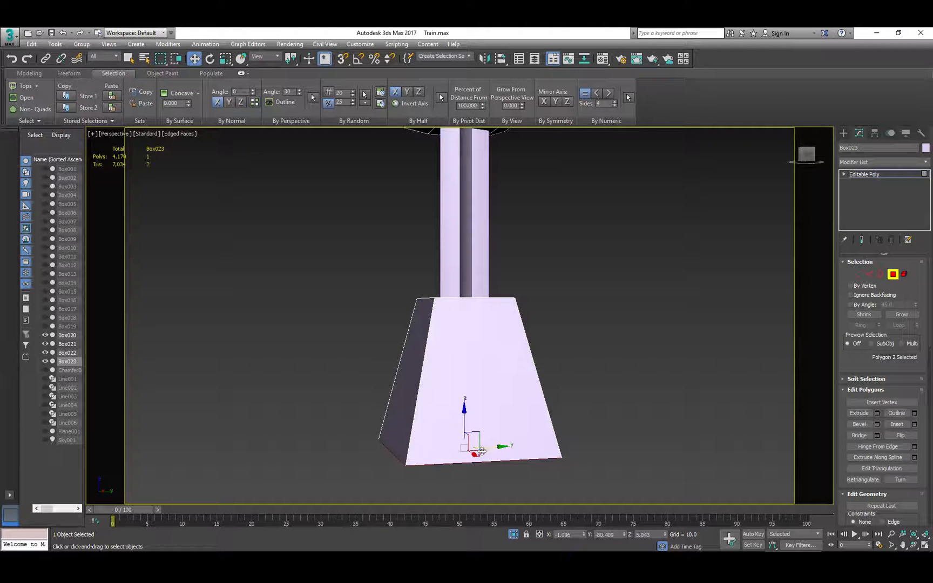
{"action": "middle_click_drag", "start_coordinate": [467, 417], "coordinate": [467, 445], "text": "alt"}
{"action": "key", "text": "r"}
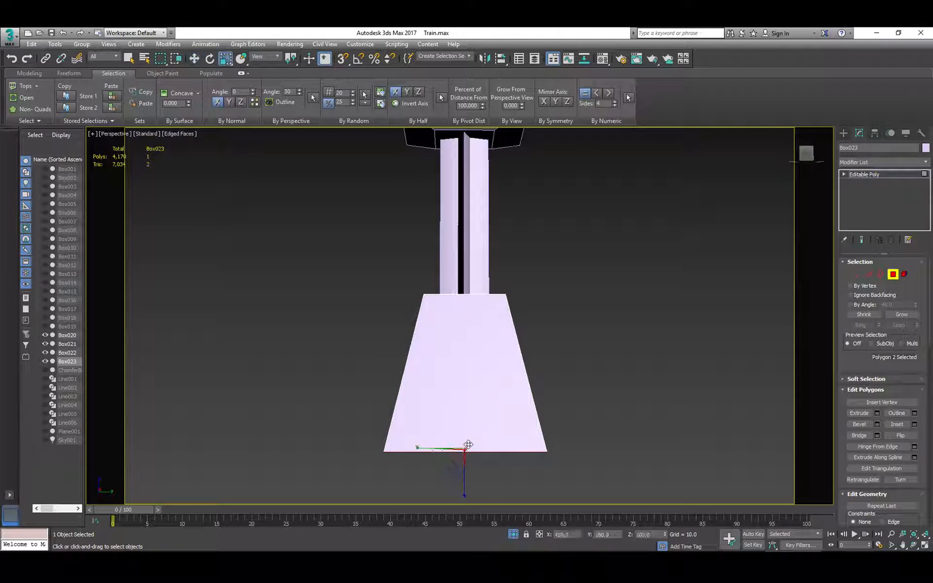
{"action": "left_click_drag", "start_coordinate": [461, 461], "coordinate": [510, 378]}
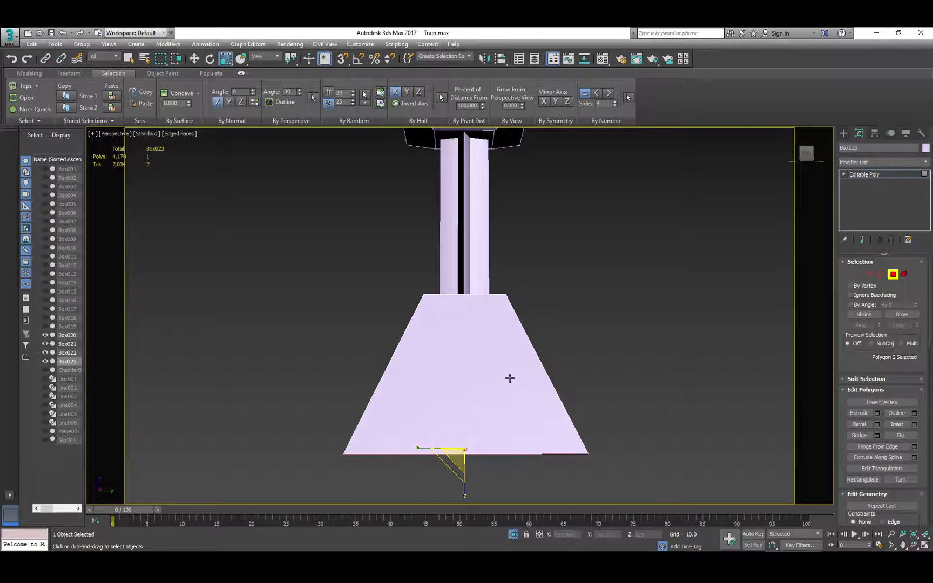
- Connect the shade's four slanted edges with one horizontal edge loop and scale that loop slightly inward
{"action": "left_click", "coordinate": [869, 274]}
{"action": "left_click_drag", "start_coordinate": [569, 334], "coordinate": [294, 391]}
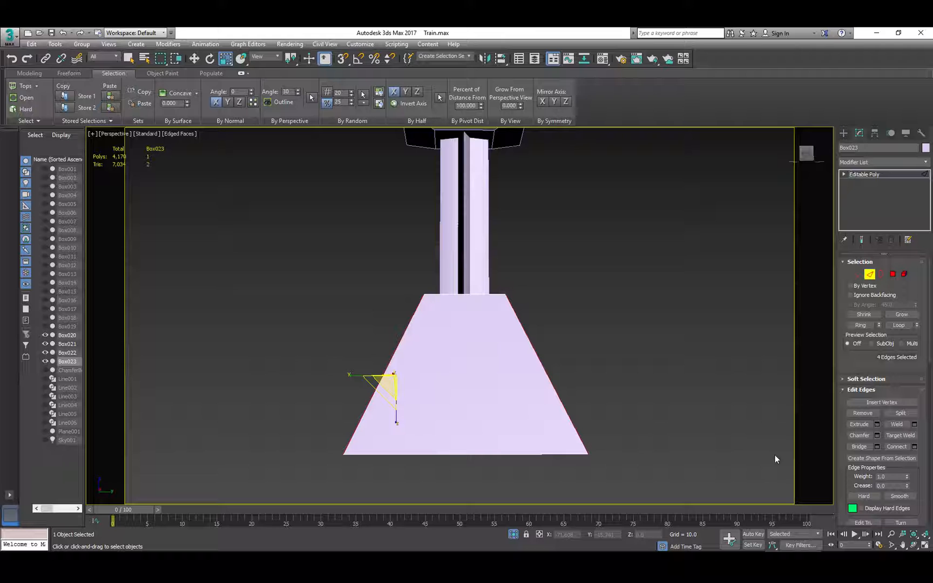
{"action": "left_click", "coordinate": [896, 446]}
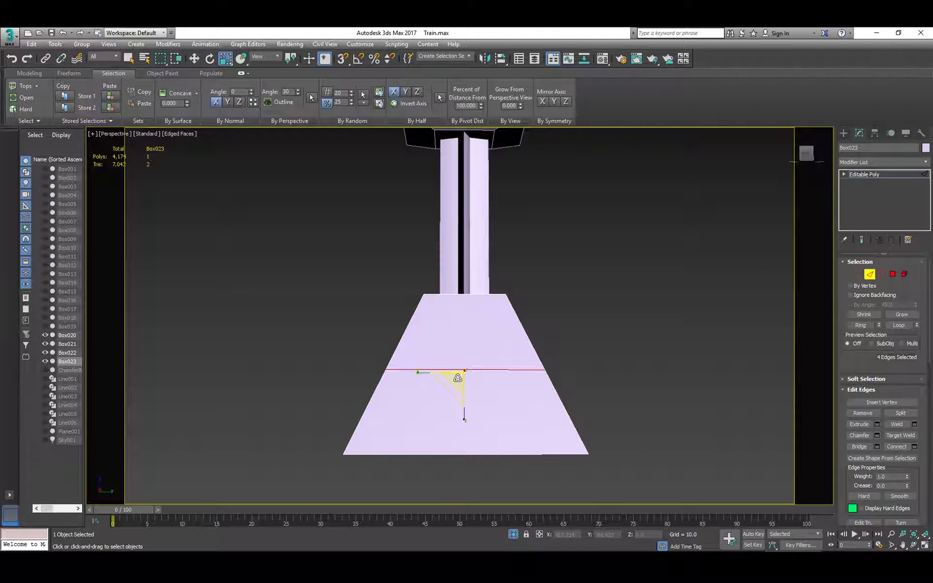
{"action": "middle_click_drag", "start_coordinate": [457, 377], "coordinate": [477, 414], "text": "alt"}
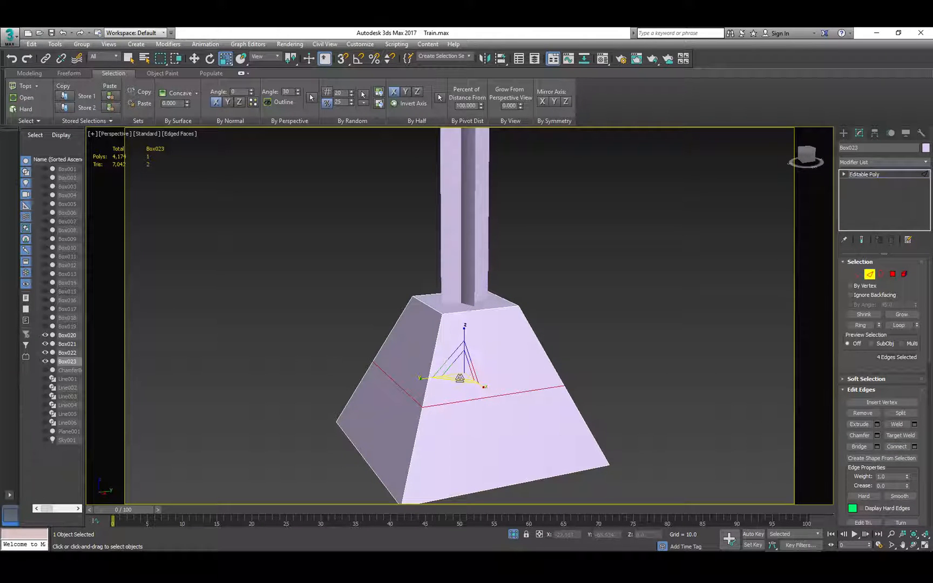
{"action": "left_click_drag", "start_coordinate": [459, 380], "coordinate": [468, 379]}
{"action": "middle_click_drag", "start_coordinate": [495, 425], "coordinate": [477, 381], "text": "alt"}
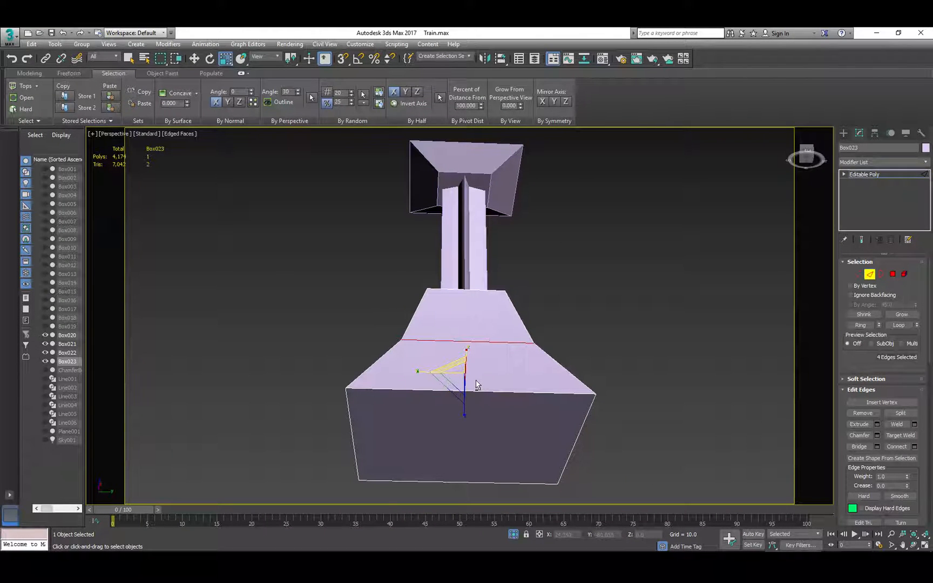
{"action": "mouse_move", "coordinate": [476, 385]}
{"action": "middle_mouse_down", "text": "alt"}
{"action": "mouse_move", "coordinate": [479, 406]}
{"action": "mouse_move", "coordinate": [476, 376]}
{"action": "mouse_move", "coordinate": [477, 397]}
{"action": "middle_mouse_up", "text": "alt"}
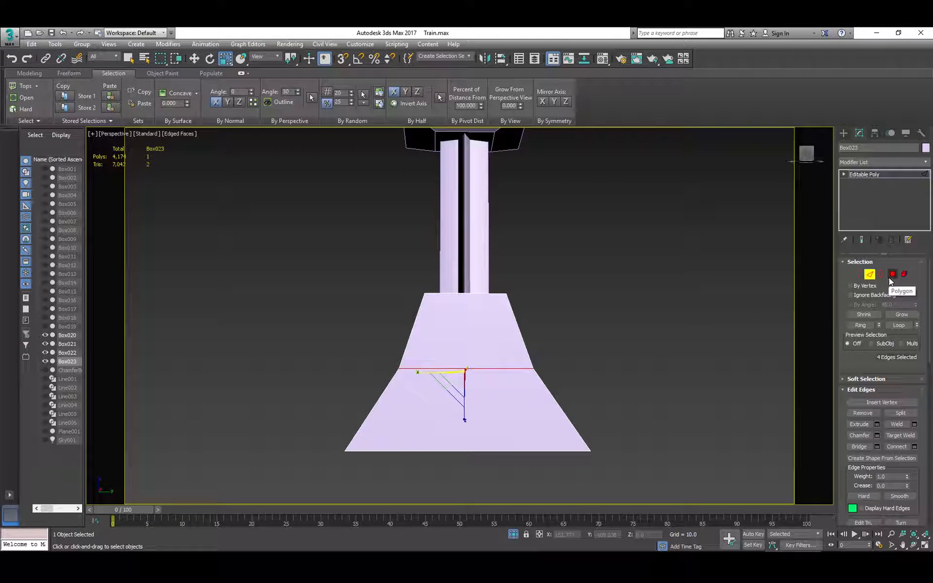
- Connect the shade's horizontal edges to add vertical centre loops across both pairs of sides
{"action": "key", "text": "alt"}
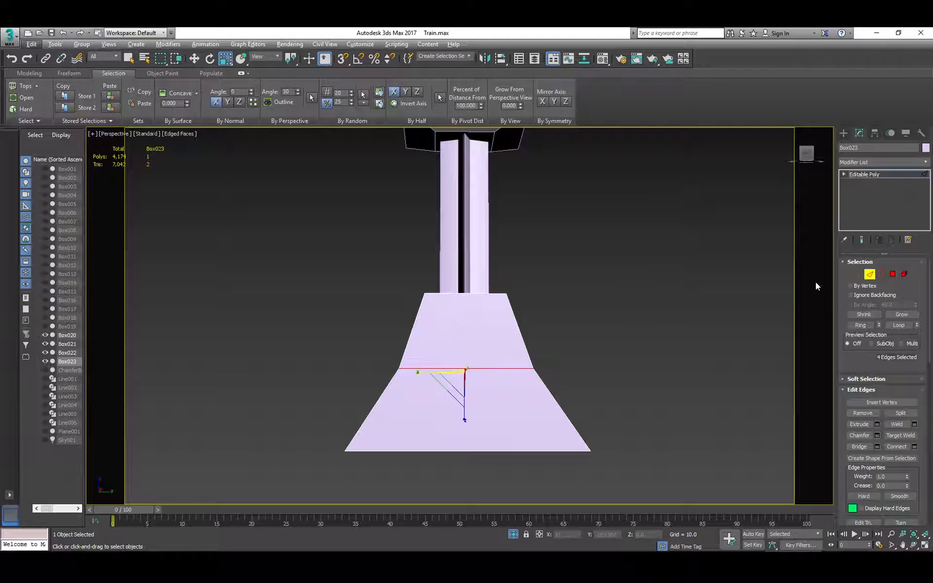
{"action": "left_click_drag", "start_coordinate": [452, 269], "coordinate": [490, 440]}
{"action": "left_click_drag", "start_coordinate": [483, 499], "coordinate": [483, 499]}
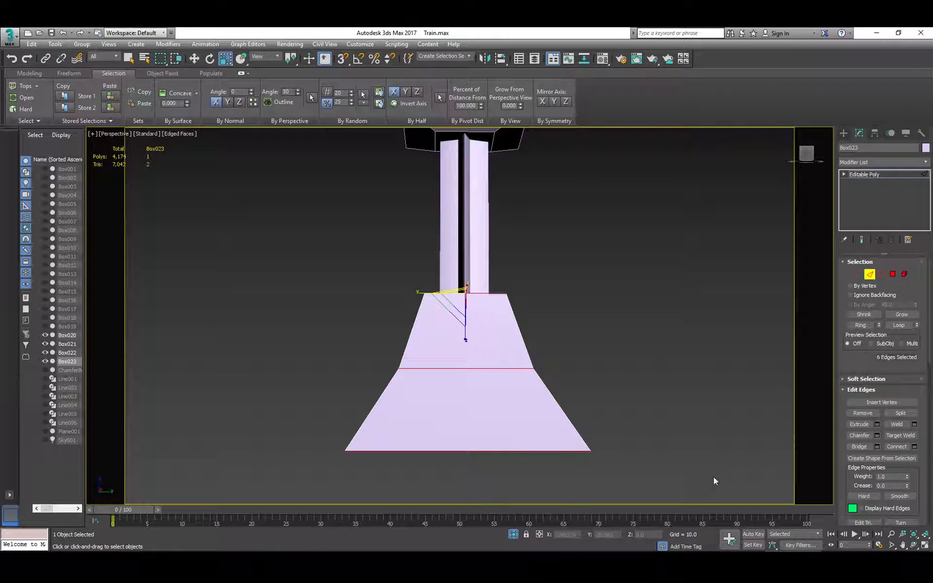
{"action": "left_click", "coordinate": [898, 446]}
{"action": "middle_click_drag", "start_coordinate": [392, 389], "coordinate": [481, 404], "text": "alt"}
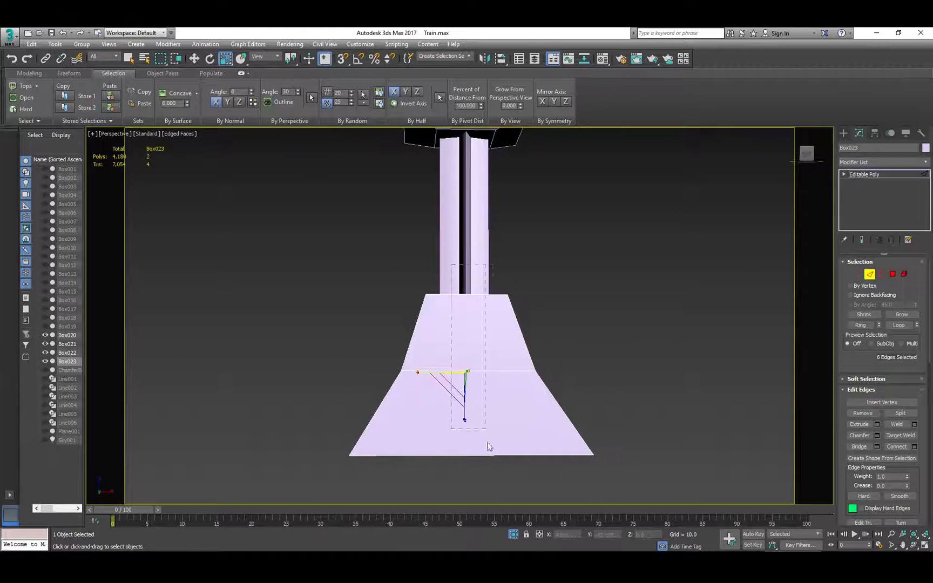
{"action": "left_click_drag", "start_coordinate": [488, 442], "coordinate": [495, 491]}
{"action": "left_click", "coordinate": [897, 447]}
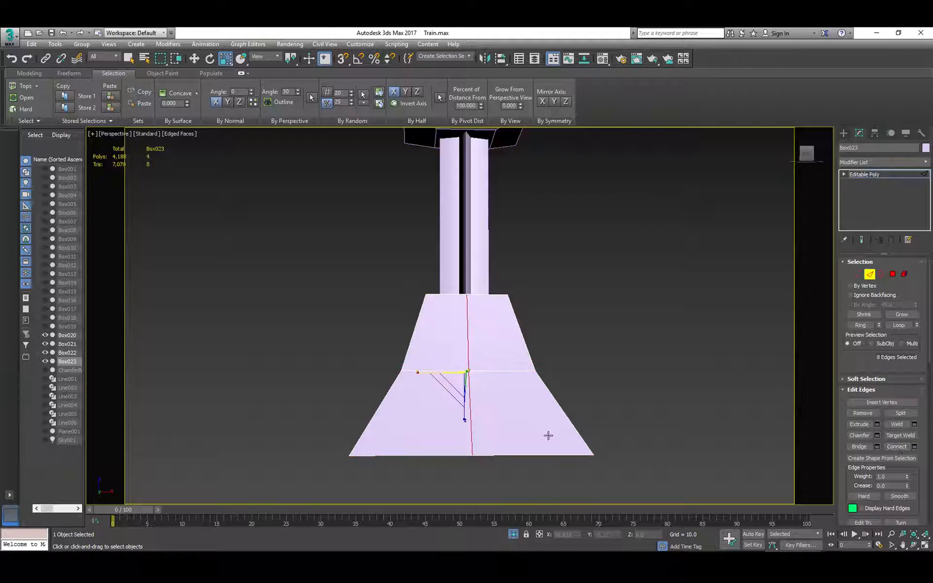
- Select the vertices along the underside's centre lines and move them up so the shade's rim rises between its corners
{"action": "key", "text": "1"}
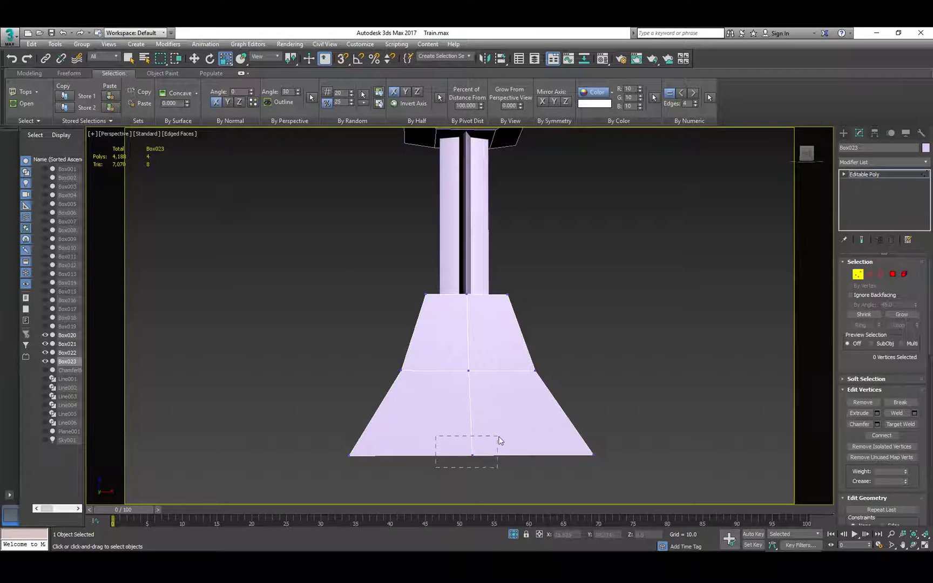
{"action": "left_click_drag", "start_coordinate": [499, 437], "coordinate": [500, 437]}
{"action": "middle_click_drag", "start_coordinate": [439, 446], "coordinate": [522, 442], "text": "alt"}
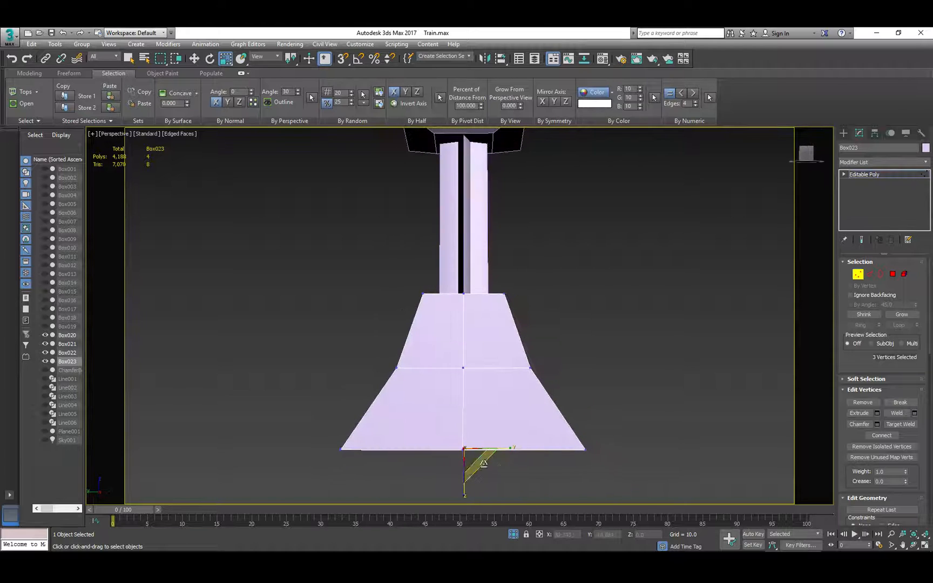
{"action": "left_click_drag", "start_coordinate": [438, 471], "coordinate": [466, 410], "text": "ctrl"}
{"action": "key", "text": "w"}
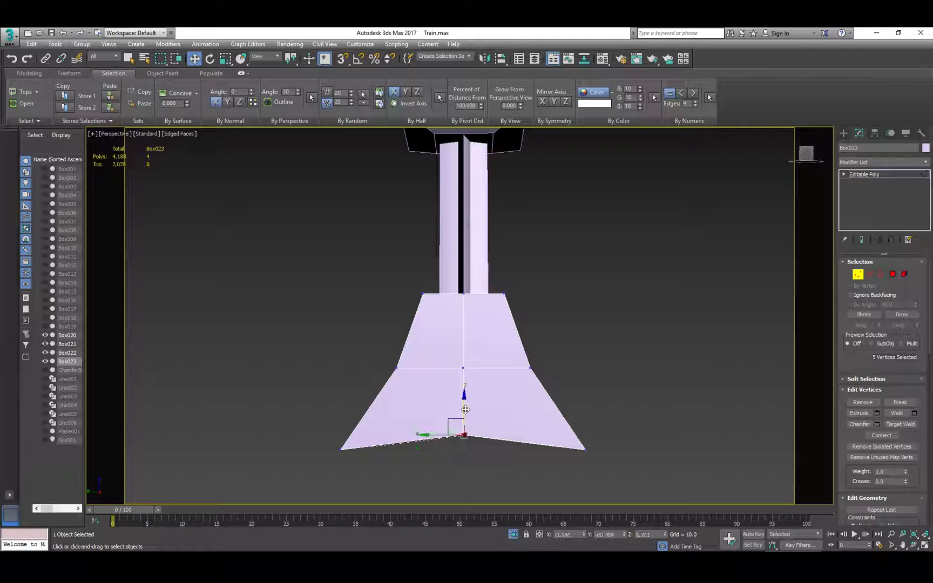
{"action": "middle_click_drag", "start_coordinate": [476, 445], "coordinate": [487, 413], "text": "alt"}
- Scale the five raised underside vertices inward so the shade's rim forms a four-pointed star
{"action": "key", "text": "r"}
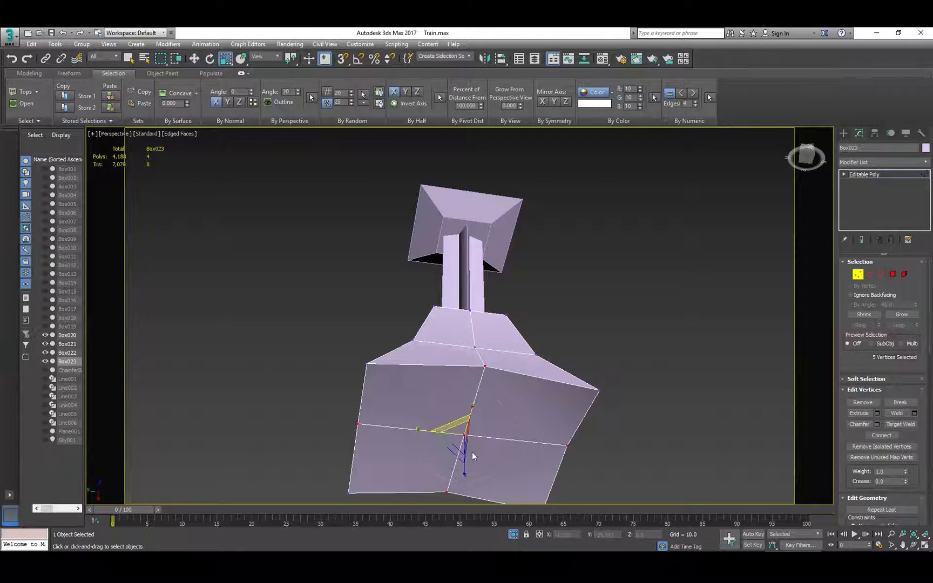
{"action": "mouse_move", "coordinate": [471, 452]}
{"action": "middle_mouse_down", "text": "alt"}
{"action": "mouse_move", "coordinate": [477, 409]}
{"action": "mouse_move", "coordinate": [467, 400]}
{"action": "mouse_move", "coordinate": [463, 440]}
{"action": "middle_mouse_up", "text": "alt"}
{"action": "left_click_drag", "start_coordinate": [480, 426], "coordinate": [476, 427]}
- Scale the four side-centre vertices of the shade's horizontal middle loop slightly inward
{"action": "middle_click_drag", "start_coordinate": [488, 372], "coordinate": [462, 382], "text": "alt"}
{"action": "left_click", "coordinate": [463, 370]}
{"action": "left_click_drag", "start_coordinate": [446, 343], "coordinate": [481, 382], "text": "ctrl"}
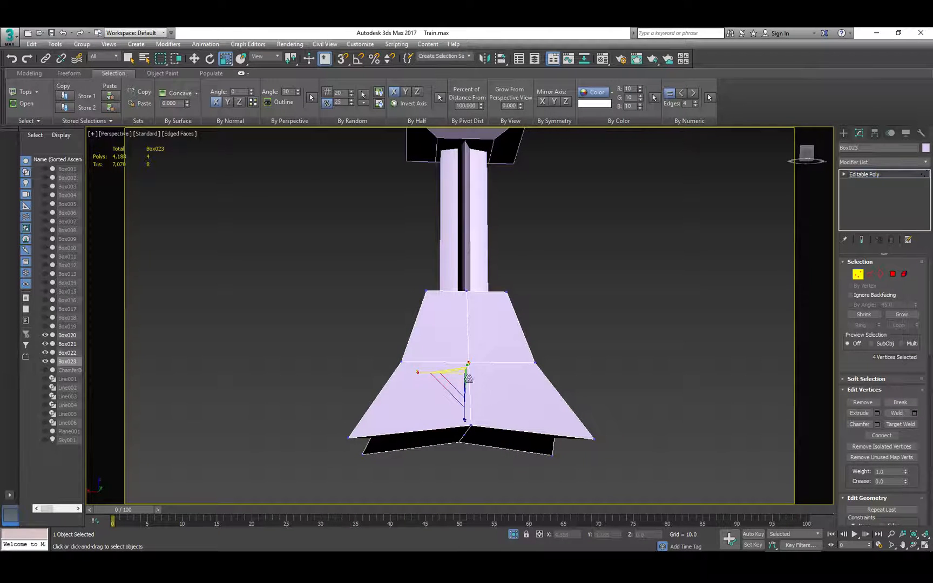
{"action": "middle_click_drag", "start_coordinate": [468, 378], "coordinate": [449, 369], "text": "alt"}
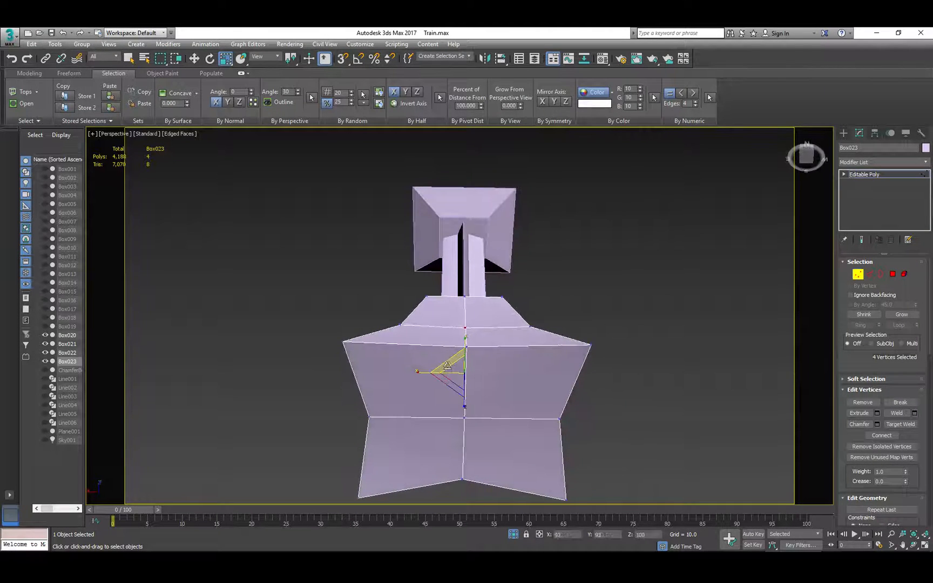
{"action": "left_click_drag", "start_coordinate": [447, 366], "coordinate": [446, 373]}
{"action": "middle_click_drag", "start_coordinate": [445, 376], "coordinate": [531, 344], "text": "alt"}
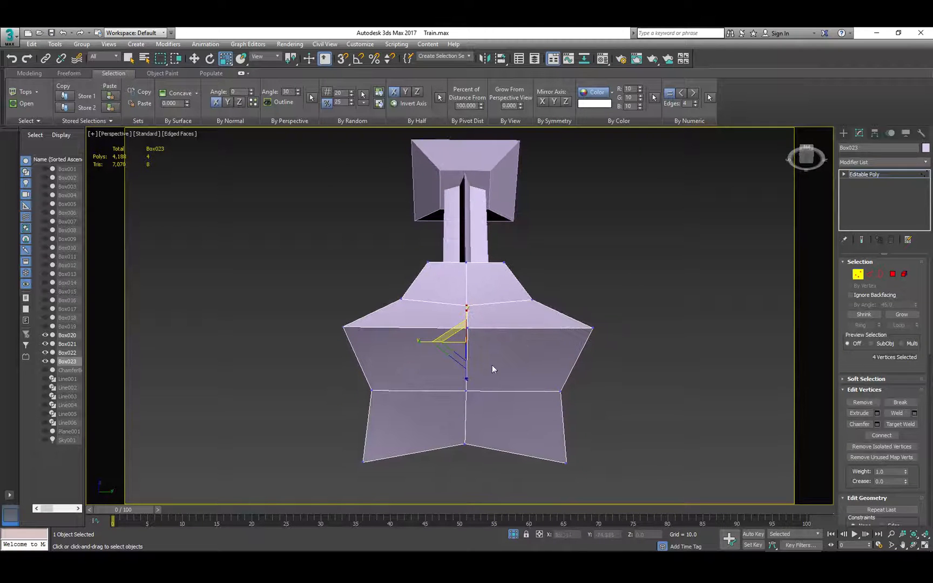
{"action": "key", "text": "r"}
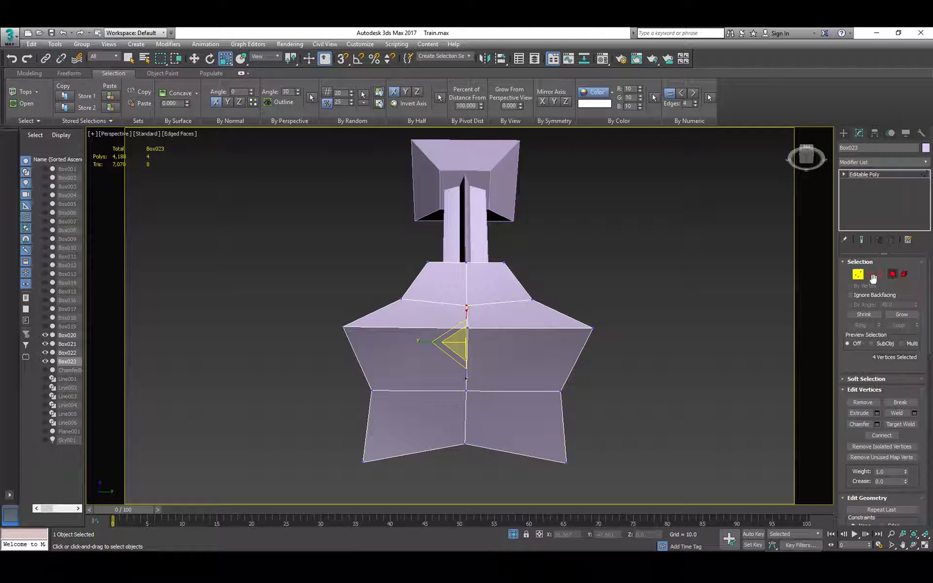
- Inset the shade's four underside polygons by 1.0
{"action": "left_click", "coordinate": [893, 274]}
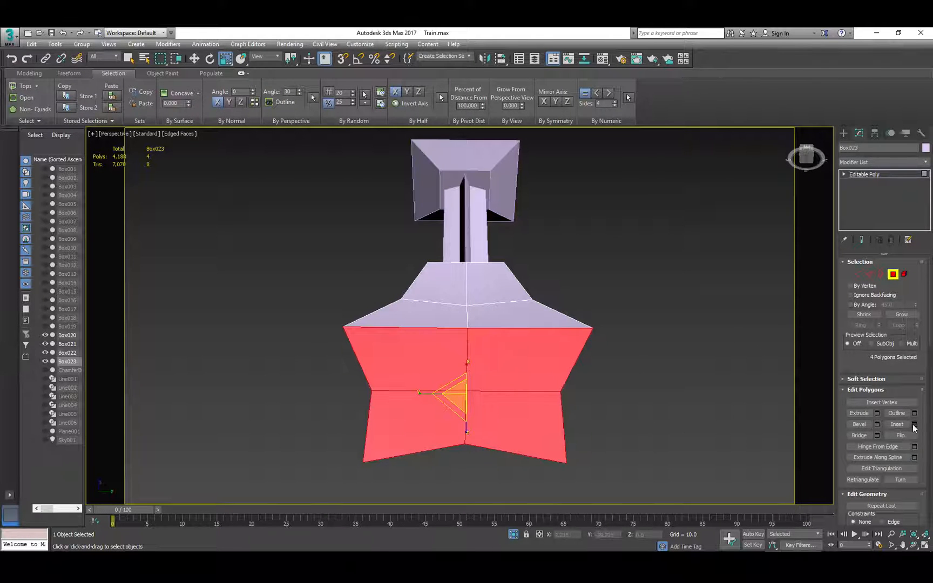
{"action": "left_click", "coordinate": [915, 425]}
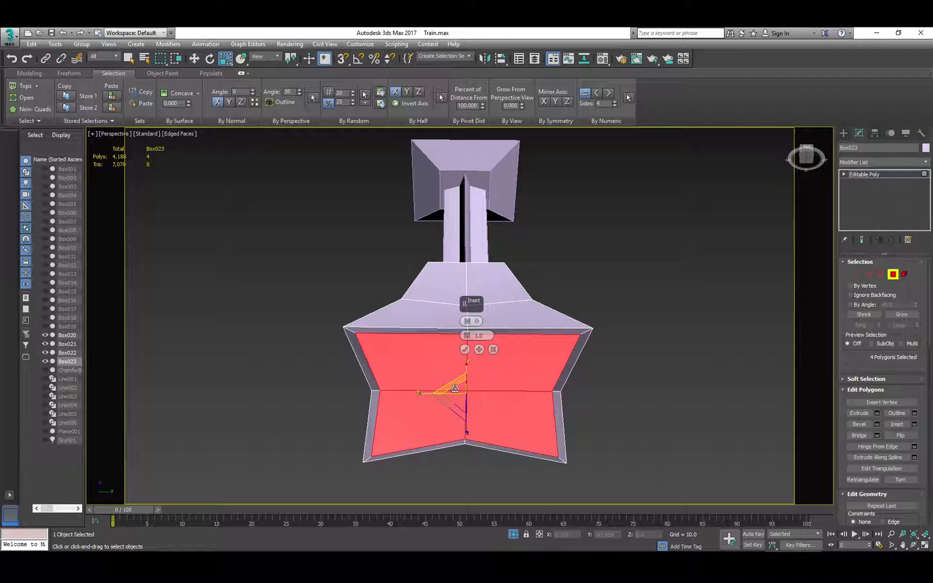
{"action": "left_click", "coordinate": [465, 350]}
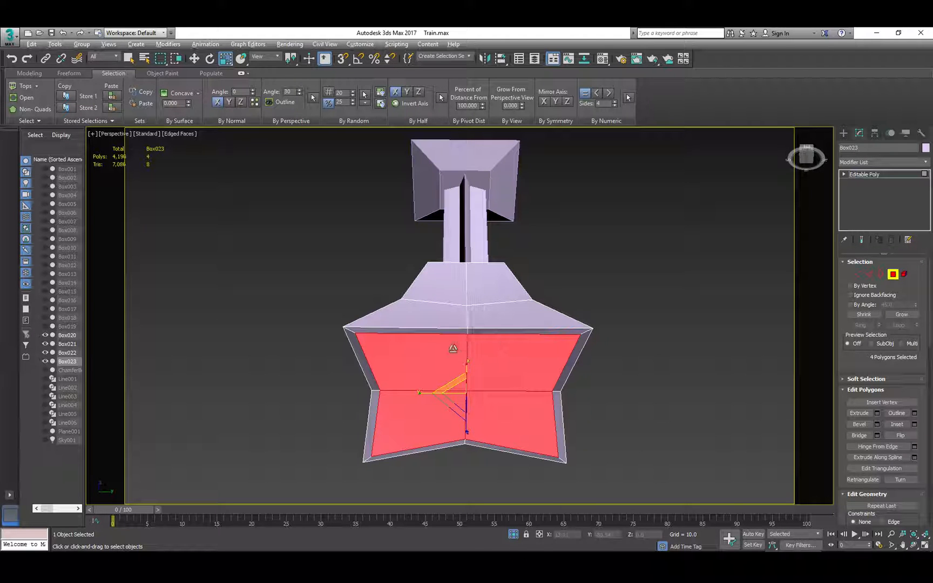
- Move the inset underside polygons up into the shade and scale them smaller to hollow out its interior
{"action": "middle_click_drag", "start_coordinate": [465, 351], "coordinate": [538, 381], "text": "alt"}
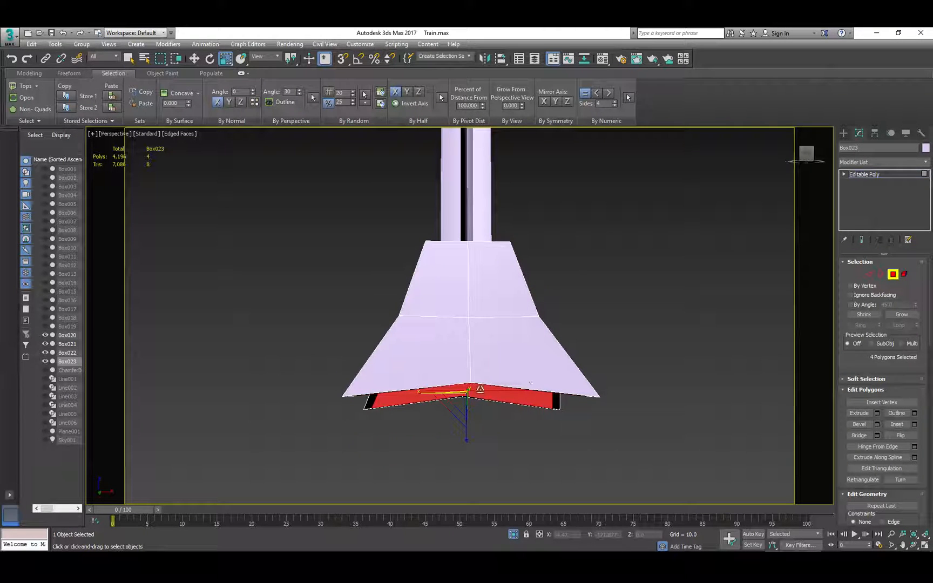
{"action": "key", "text": "w"}
{"action": "middle_click_drag", "start_coordinate": [465, 364], "coordinate": [485, 284], "text": "alt"}
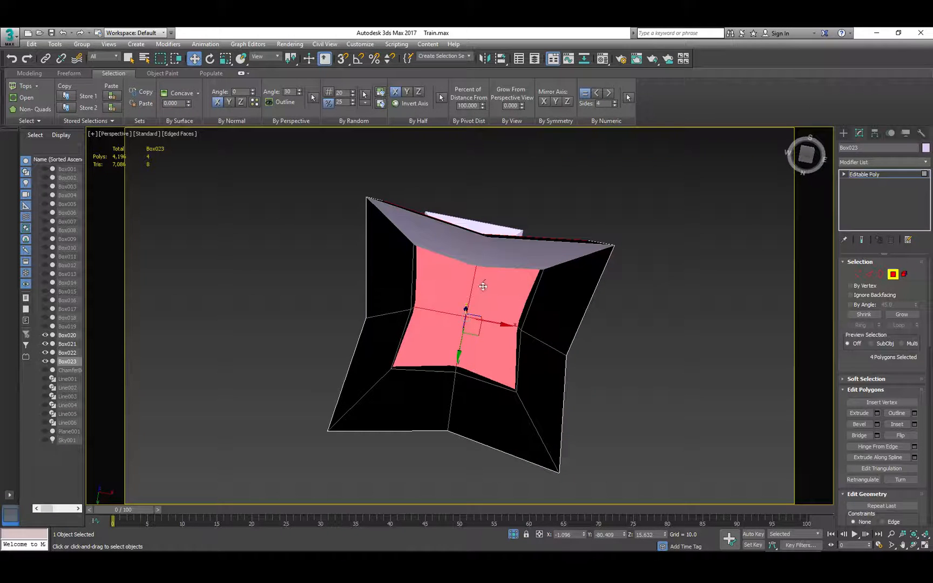
{"action": "key", "text": "r"}
{"action": "left_click_drag", "start_coordinate": [464, 313], "coordinate": [449, 358]}
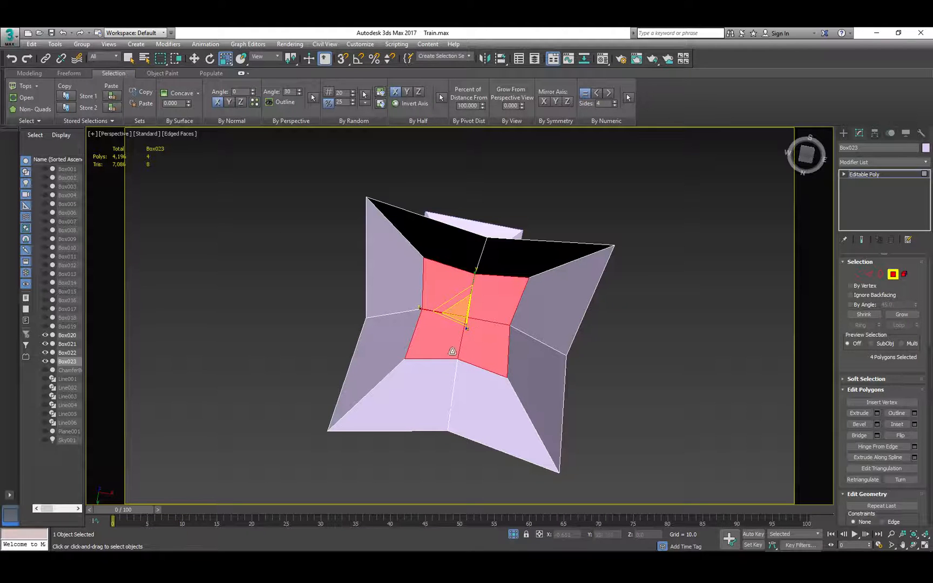
{"action": "middle_click_drag", "start_coordinate": [452, 352], "coordinate": [500, 339], "text": "alt"}
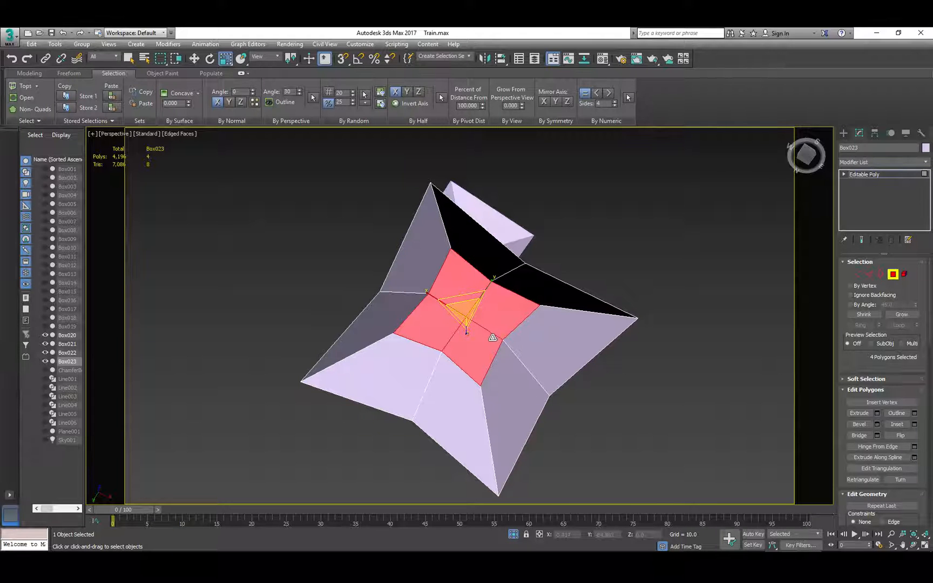
{"action": "middle_click_drag", "start_coordinate": [490, 336], "coordinate": [473, 331], "text": "alt"}
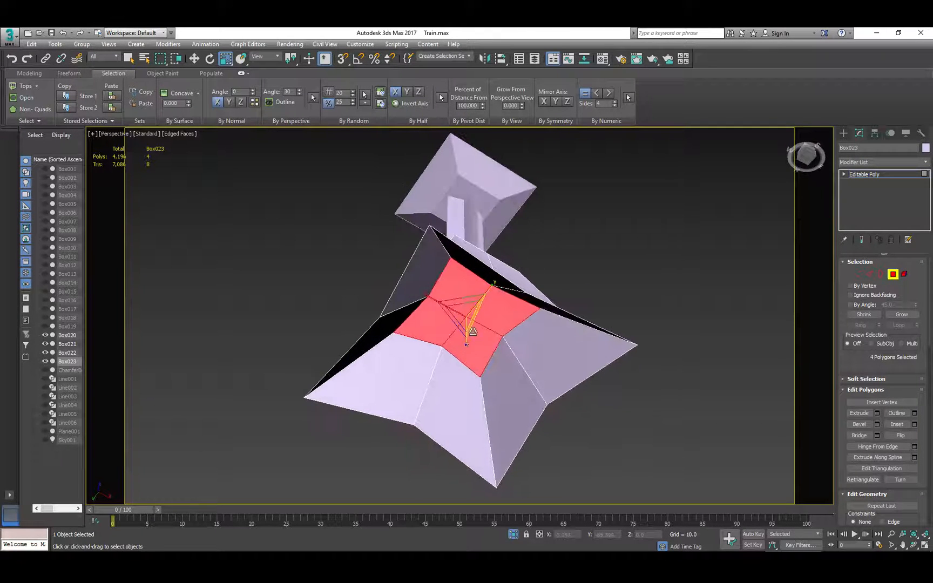
- Move the centre vertex of the shade's recessed inner face up
{"action": "key", "text": "1"}
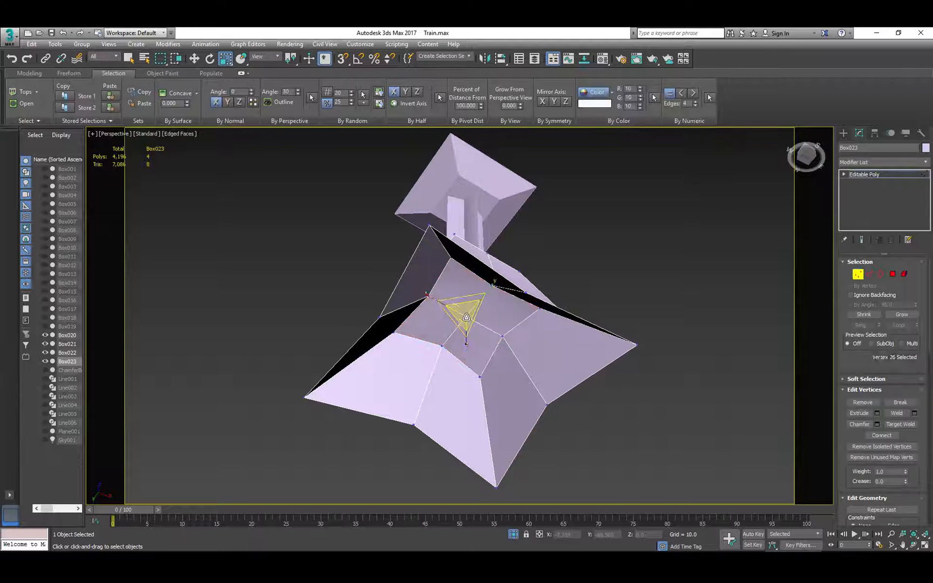
{"action": "key", "text": "w"}
{"action": "left_click_drag", "start_coordinate": [466, 320], "coordinate": [466, 325]}
{"action": "middle_click_drag", "start_coordinate": [488, 343], "coordinate": [466, 319], "text": "alt"}
- Turn the mismatched triangulation diagonals inside the shade so its inner faces fold symmetrically
{"action": "key", "text": "2"}
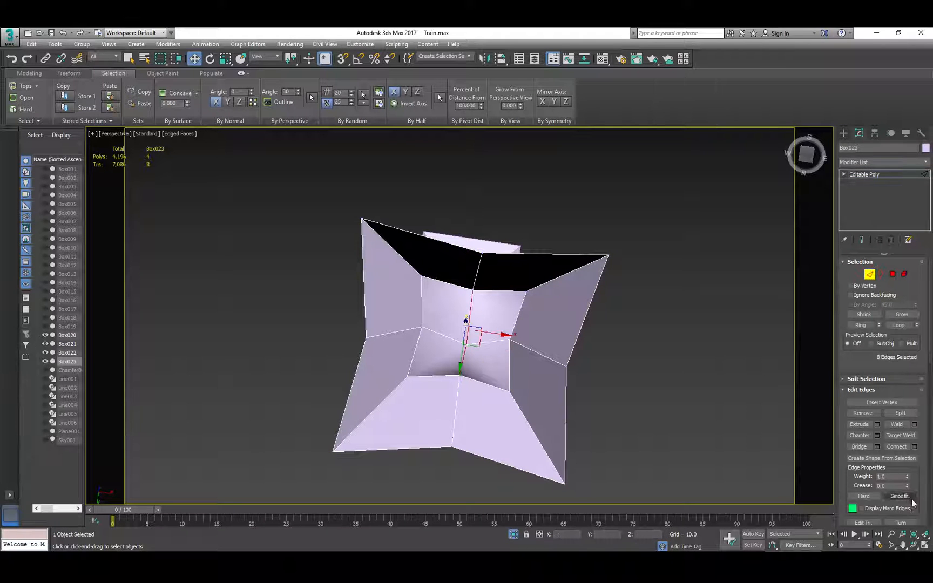
{"action": "left_click", "coordinate": [911, 523]}
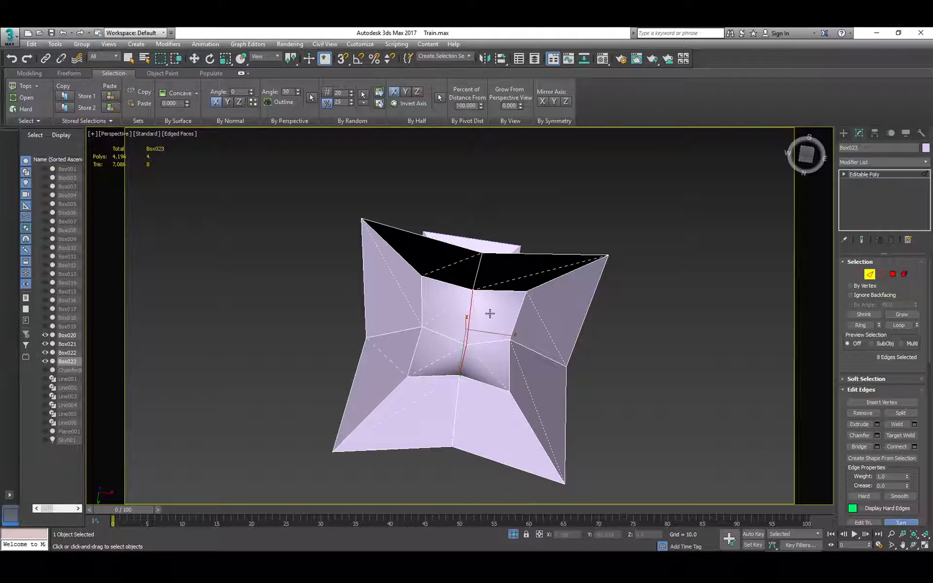
{"action": "left_click", "coordinate": [490, 314]}
{"action": "left_click", "coordinate": [451, 306]}
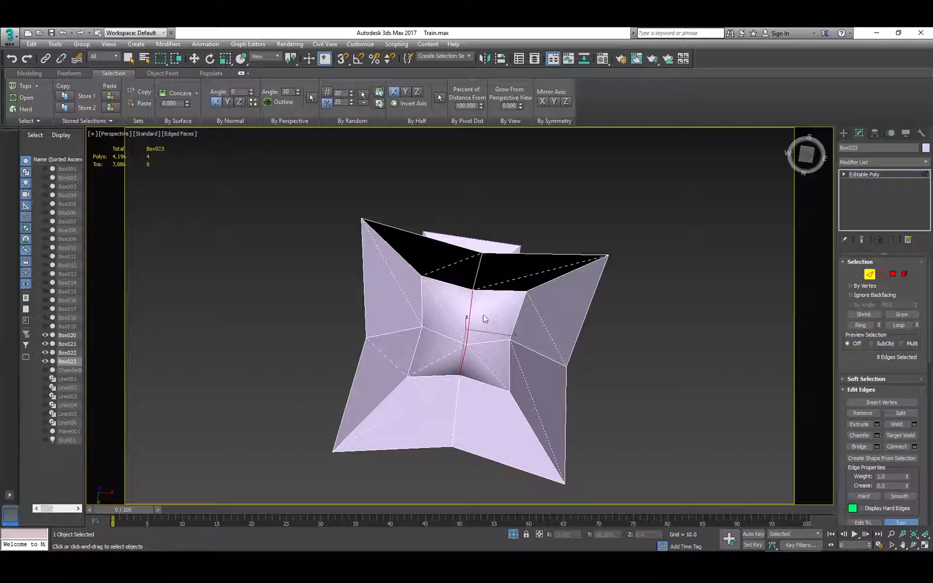
{"action": "key", "text": "alt"}
{"action": "middle_click_drag", "start_coordinate": [575, 299], "coordinate": [545, 328], "text": "alt"}
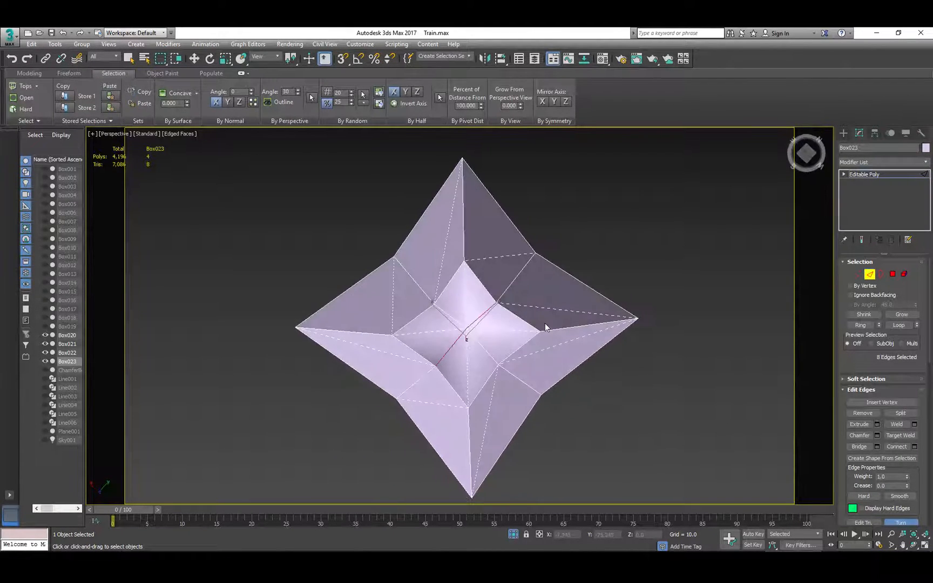
{"action": "left_click", "coordinate": [491, 259]}
{"action": "left_click", "coordinate": [395, 312]}
{"action": "middle_click_drag", "start_coordinate": [533, 377], "coordinate": [507, 468], "text": "alt"}
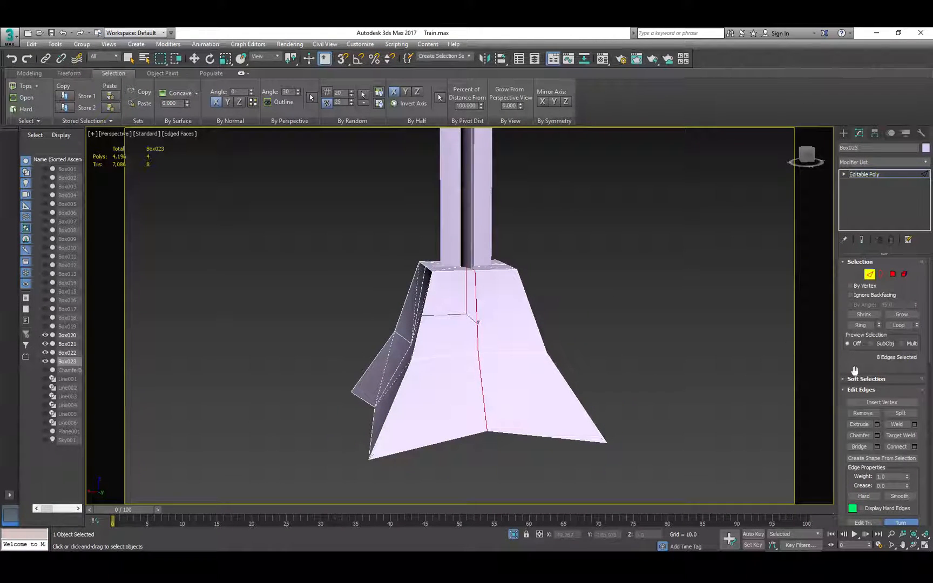
- Attach the two crossed stem boxes and the ceiling cap to the shade as one object
{"action": "key", "text": "w"}
{"action": "scroll", "coordinate": [519, 312], "scroll_direction": "down", "scroll_amount": 3}
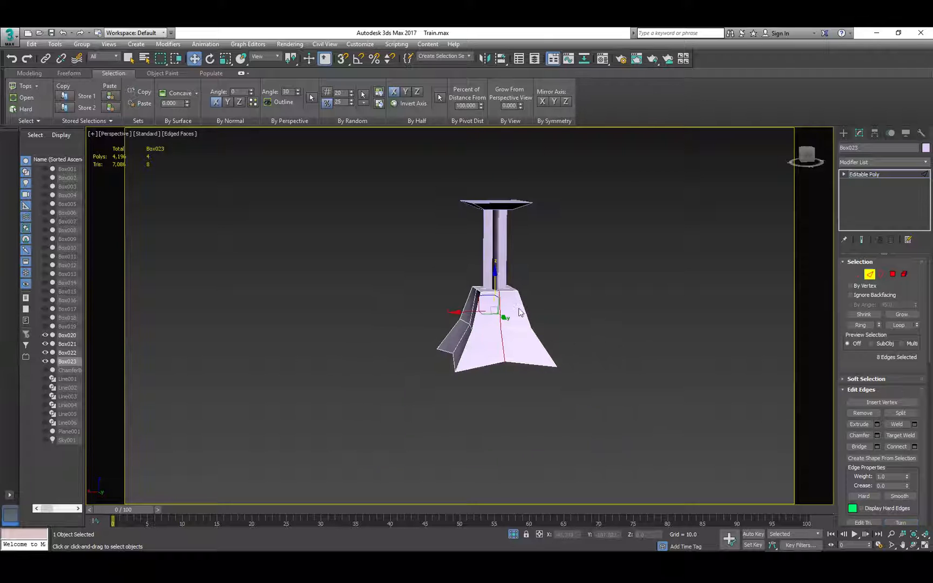
{"action": "middle_click_drag", "start_coordinate": [508, 267], "coordinate": [485, 324]}
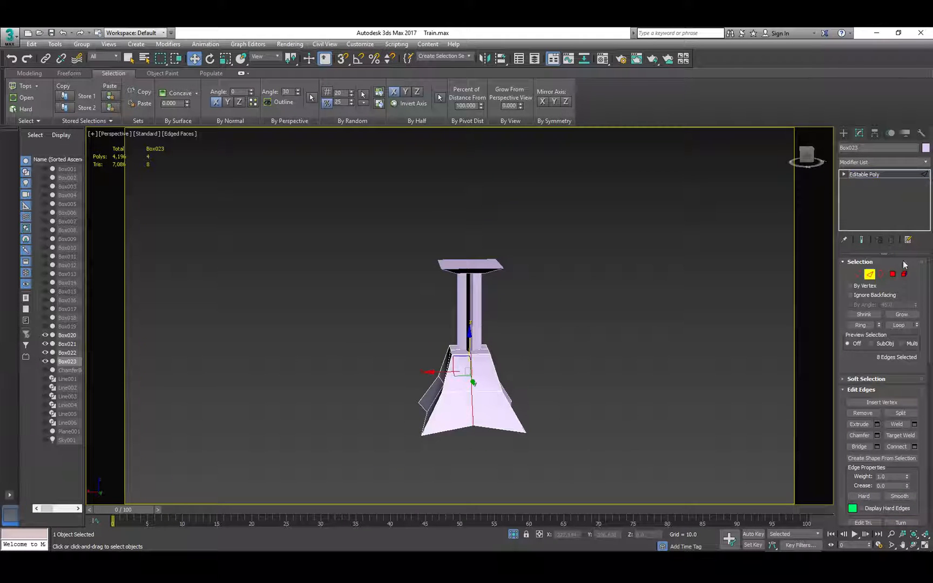
{"action": "left_click", "coordinate": [893, 274]}
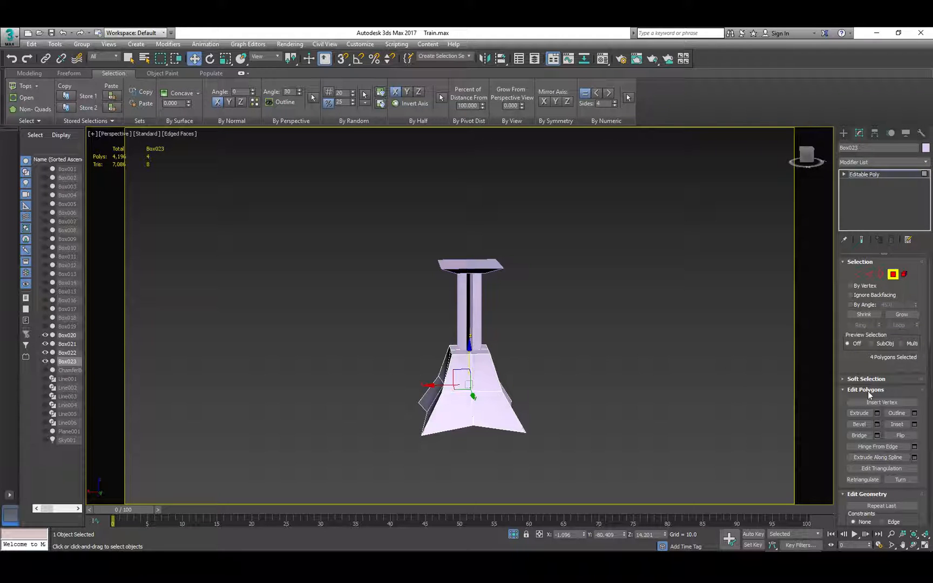
{"action": "left_click_drag", "start_coordinate": [845, 415], "coordinate": [835, 329]}
{"action": "left_click", "coordinate": [860, 481]}
{"action": "left_click", "coordinate": [465, 335]}
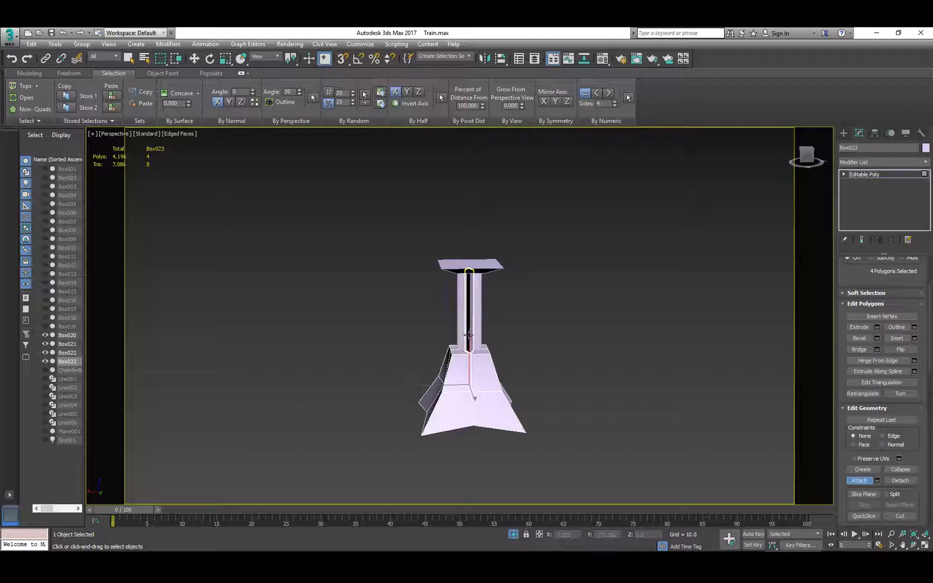
{"action": "left_click", "coordinate": [475, 330]}
{"action": "left_click", "coordinate": [489, 267]}
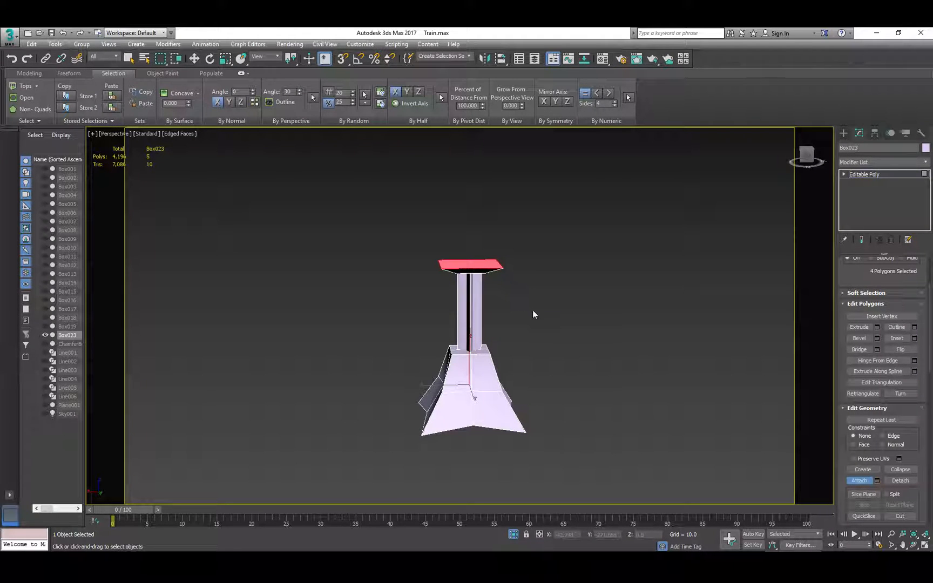
{"action": "key", "text": "w"}
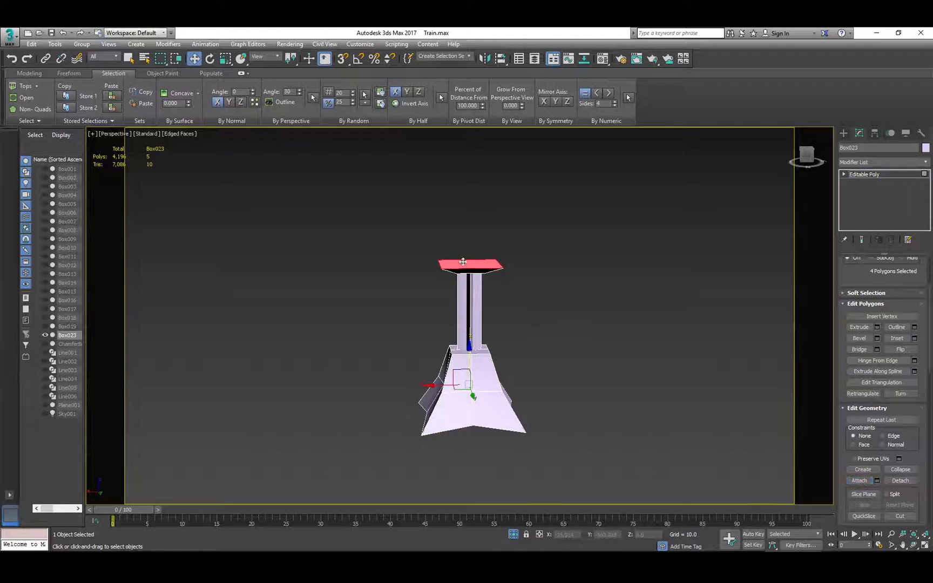
- Delete the top polygon of the ceiling cap and leave polygon editing of the lamp
{"action": "left_click", "coordinate": [463, 262]}
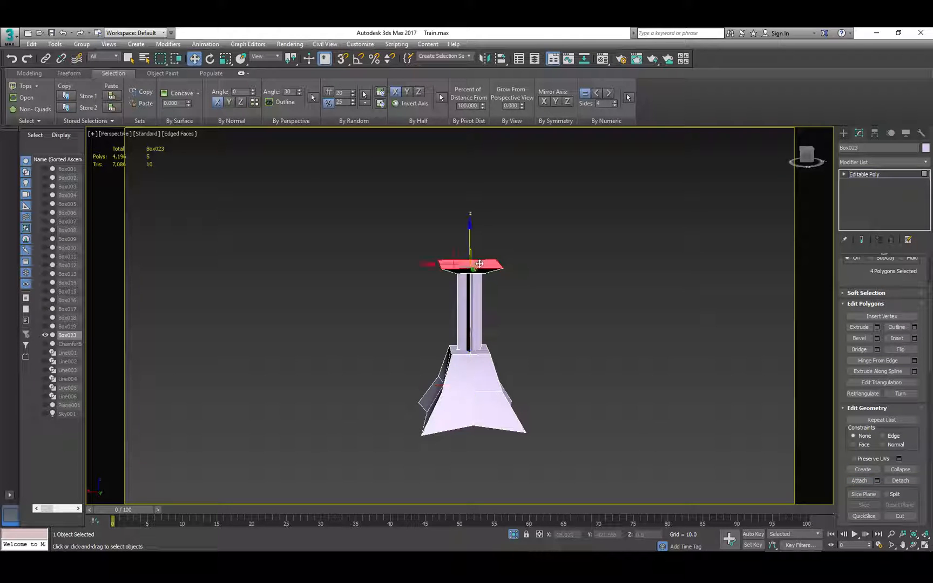
{"action": "left_click", "coordinate": [844, 174]}
{"action": "left_click", "coordinate": [649, 259]}
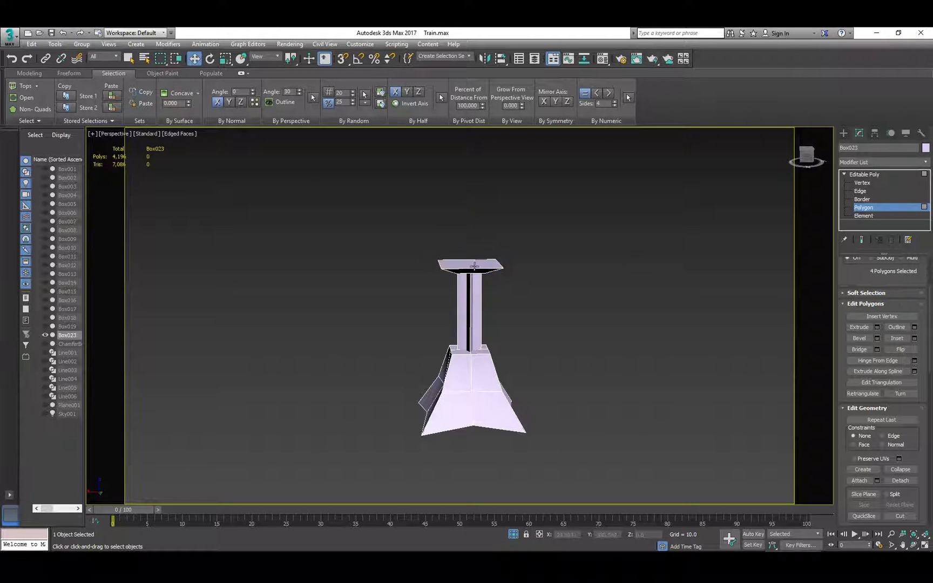
{"action": "left_click", "coordinate": [474, 266]}
{"action": "key", "text": "Delete"}
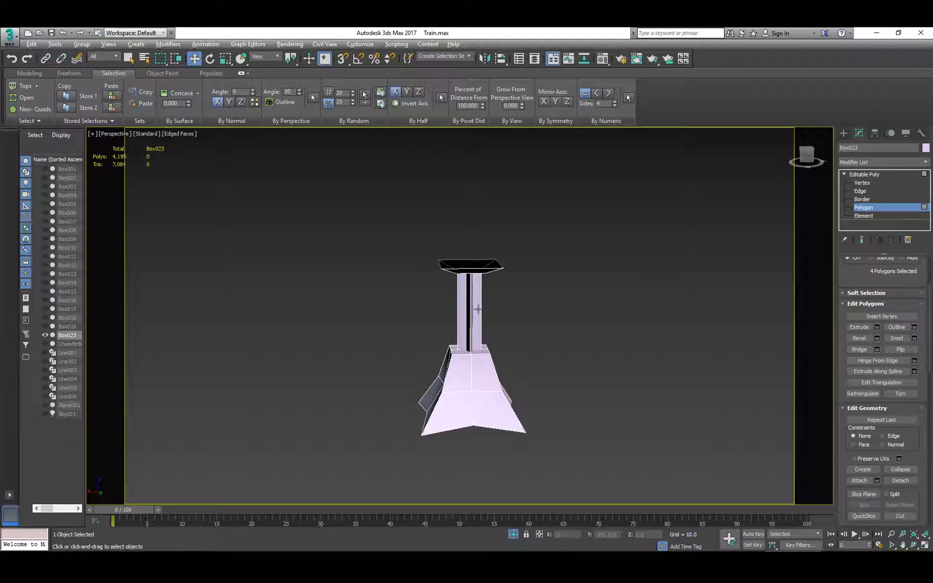
{"action": "mouse_move", "coordinate": [473, 341]}
{"action": "middle_mouse_down", "text": "alt"}
{"action": "mouse_move", "coordinate": [468, 284]}
{"action": "mouse_move", "coordinate": [523, 309]}
{"action": "mouse_move", "coordinate": [518, 323]}
{"action": "mouse_move", "coordinate": [576, 334]}
{"action": "mouse_move", "coordinate": [633, 328]}
{"action": "mouse_move", "coordinate": [503, 334]}
{"action": "mouse_move", "coordinate": [425, 303]}
{"action": "mouse_move", "coordinate": [469, 326]}
{"action": "middle_mouse_up", "text": "alt"}
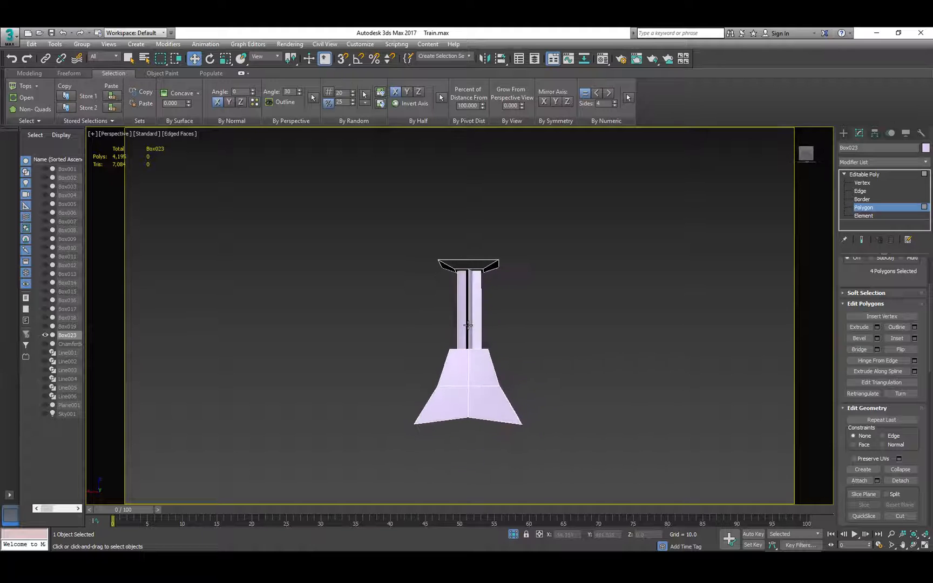
{"action": "left_click", "coordinate": [876, 208]}
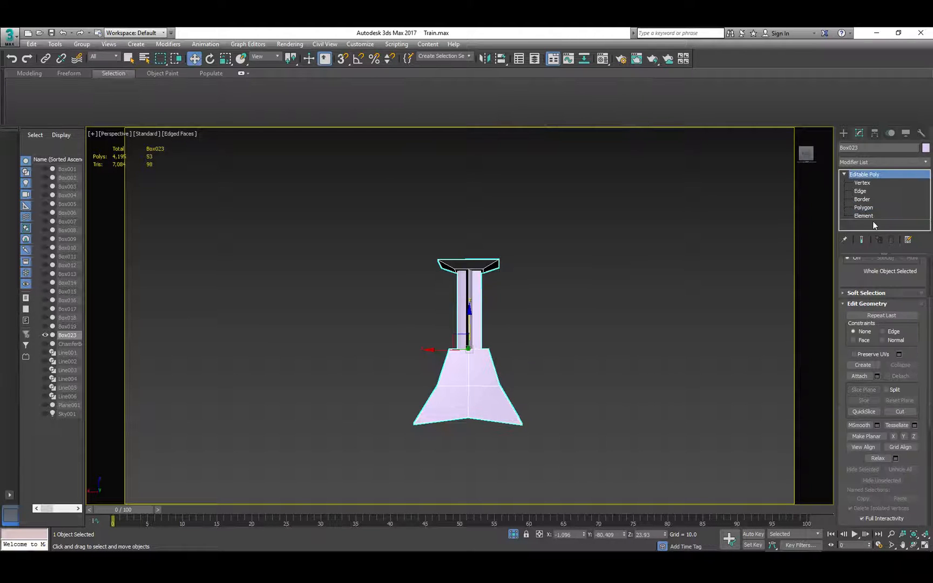
{"action": "middle_click_drag", "start_coordinate": [428, 361], "coordinate": [436, 387], "text": "alt"}
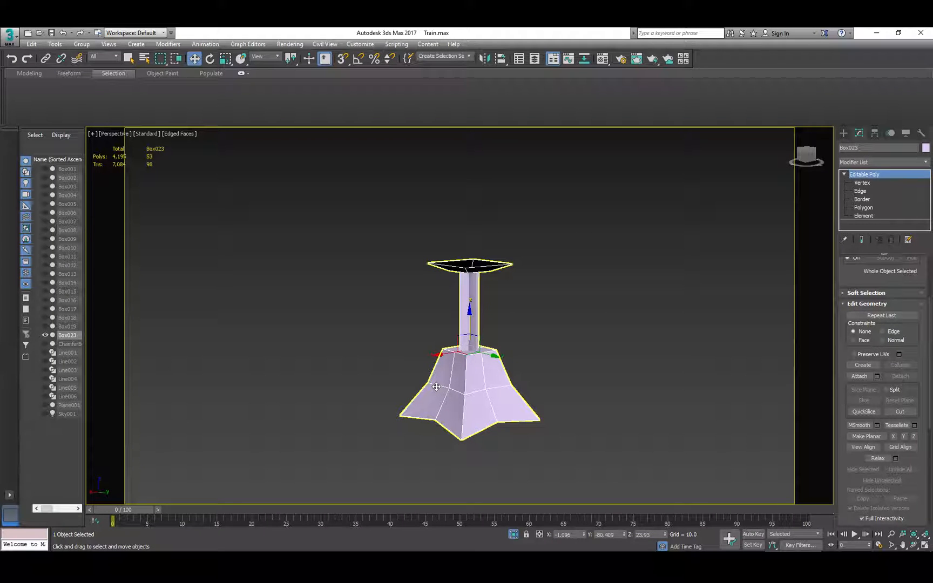